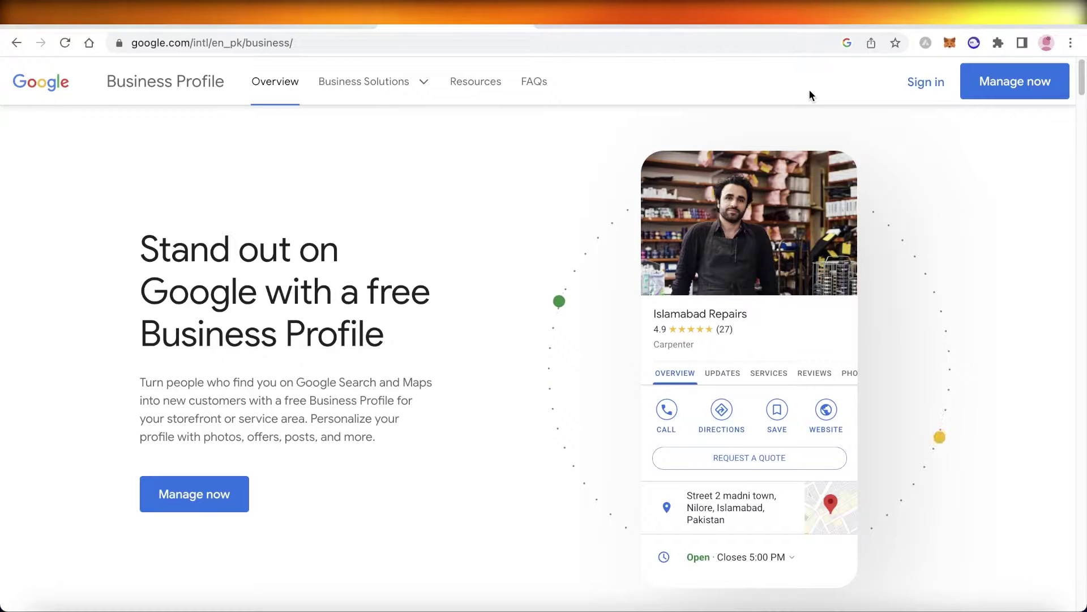
Read the Business Profile overview page, and open the reviews page in Google Business Profile Manager
{"action": "scroll", "coordinate": [810, 99], "scroll_direction": "down", "scroll_amount": 3}
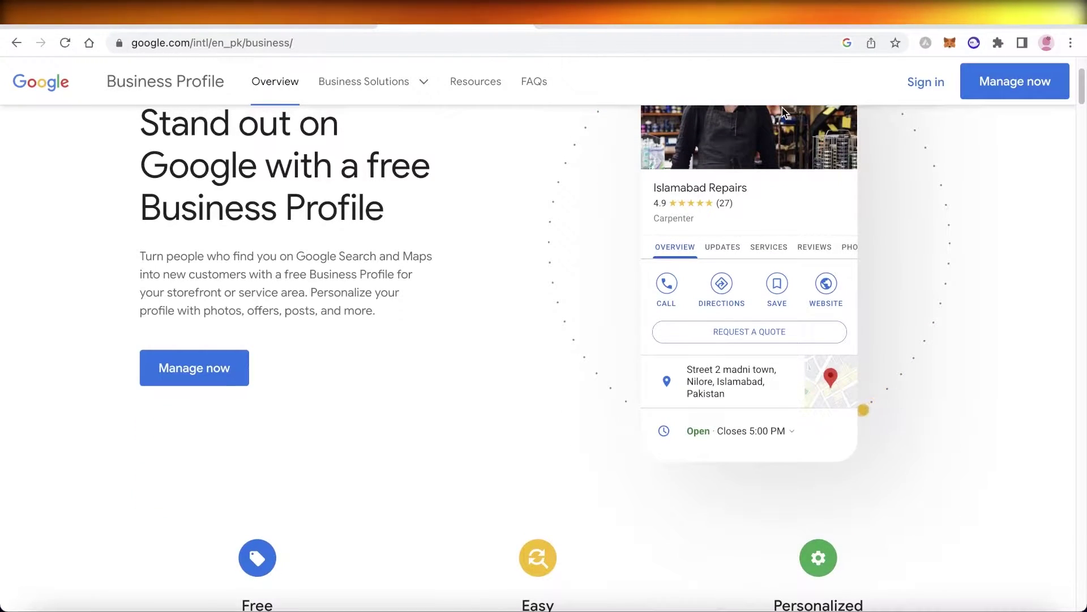
{"action": "scroll", "coordinate": [779, 105], "scroll_direction": "down", "scroll_amount": 2}
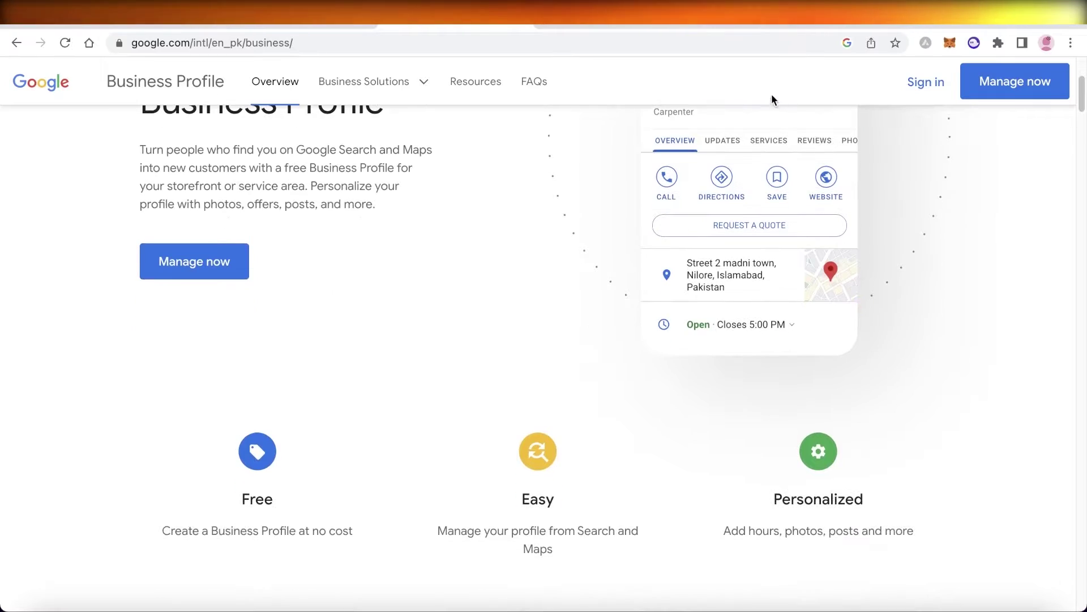
{"action": "left_click", "coordinate": [749, 28]}
{"action": "scroll", "coordinate": [728, 118], "scroll_direction": "down", "scroll_amount": 3}
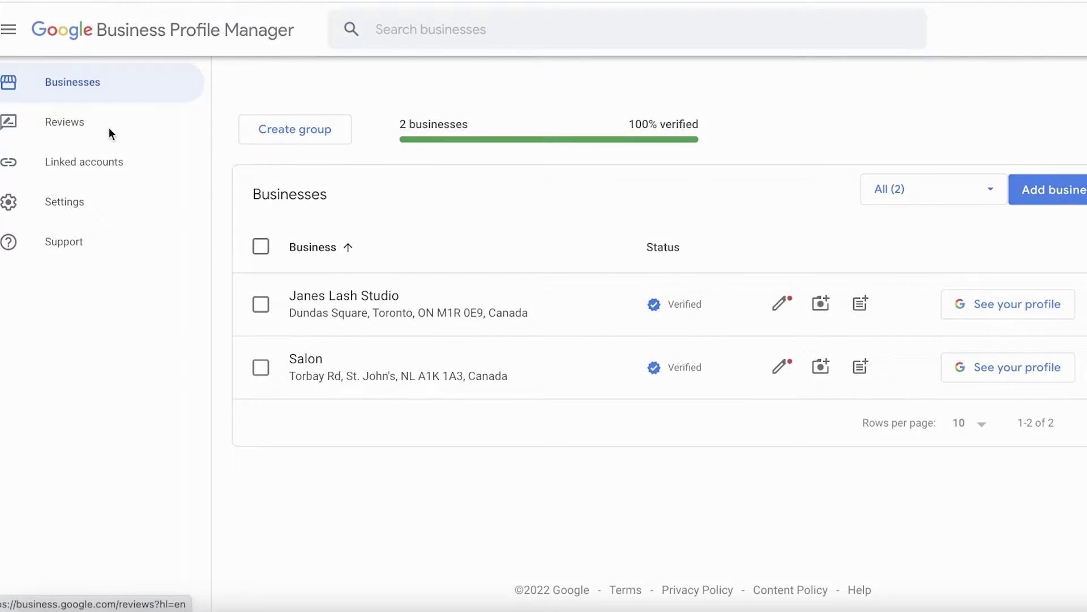
{"action": "left_click", "coordinate": [110, 132]}
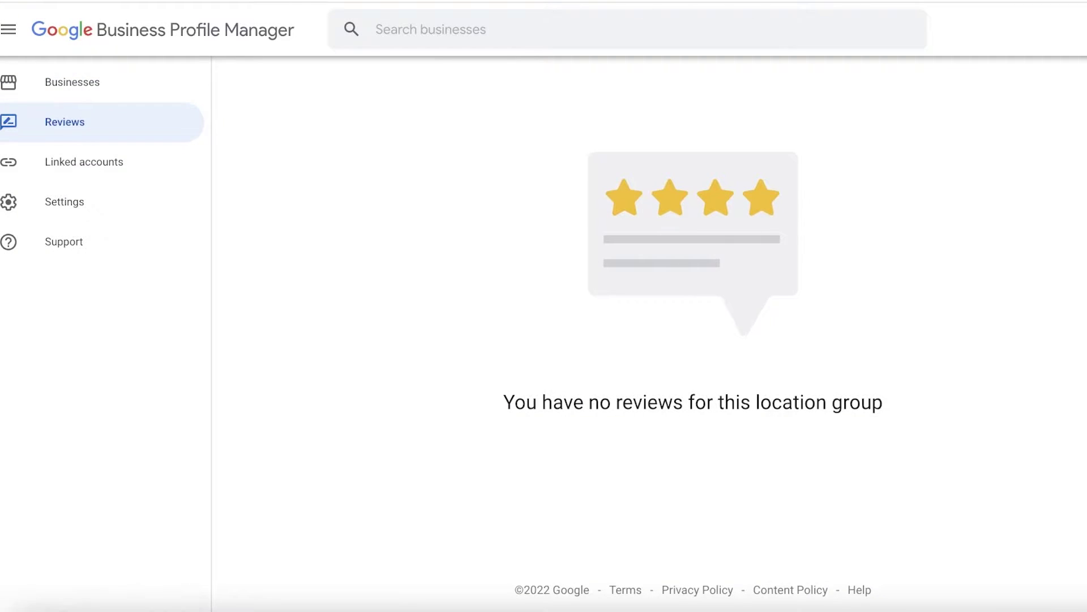
Revisit the business list and the reviews page, and view the email notification settings
{"action": "left_click", "coordinate": [66, 81]}
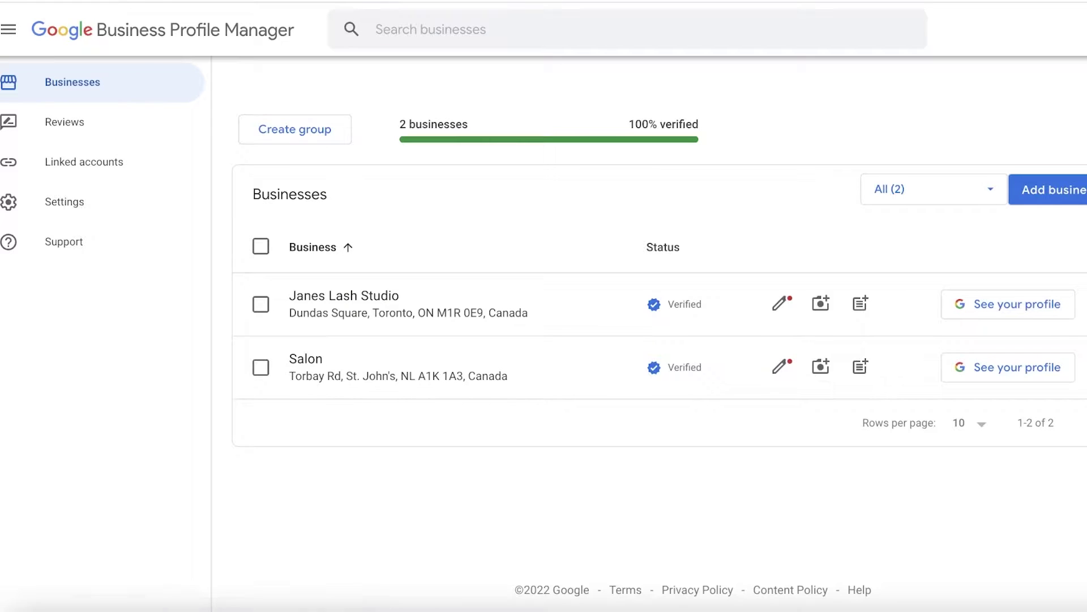
{"action": "left_click", "coordinate": [14, 126]}
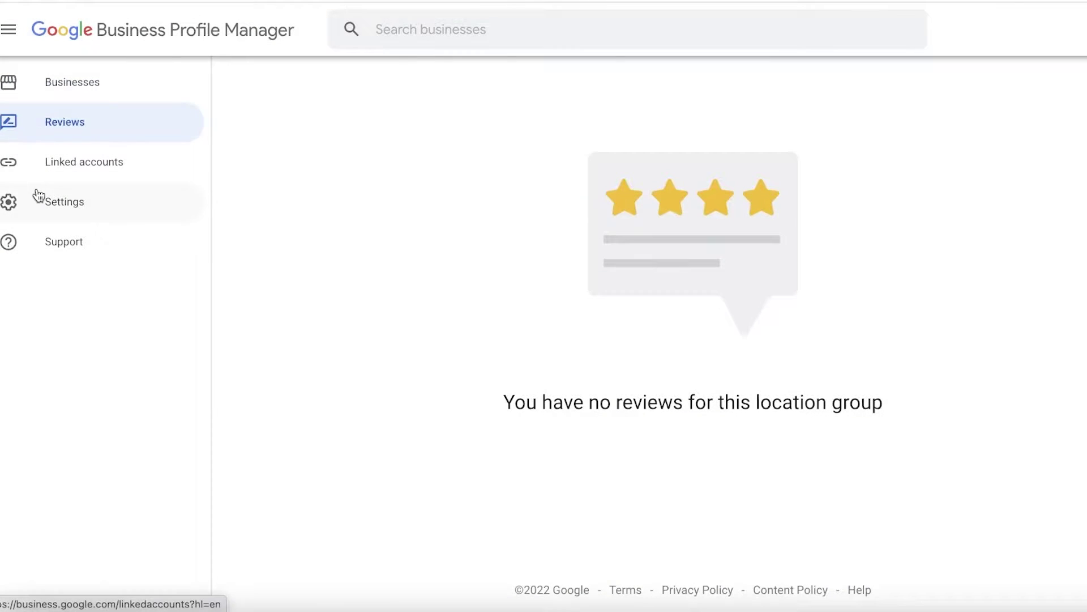
{"action": "left_click", "coordinate": [36, 188]}
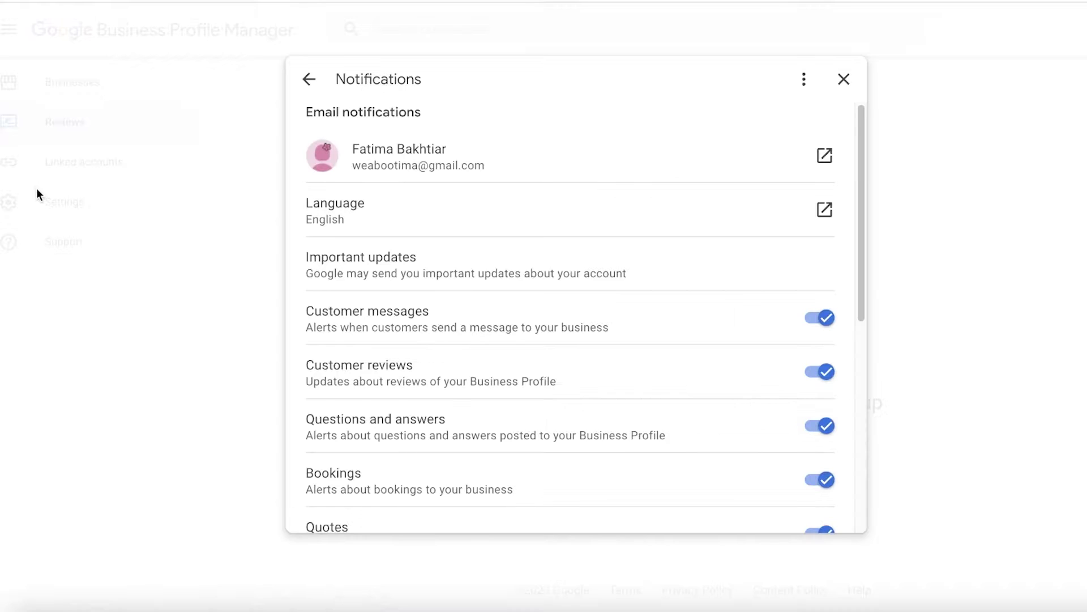
{"action": "left_click", "coordinate": [278, 78]}
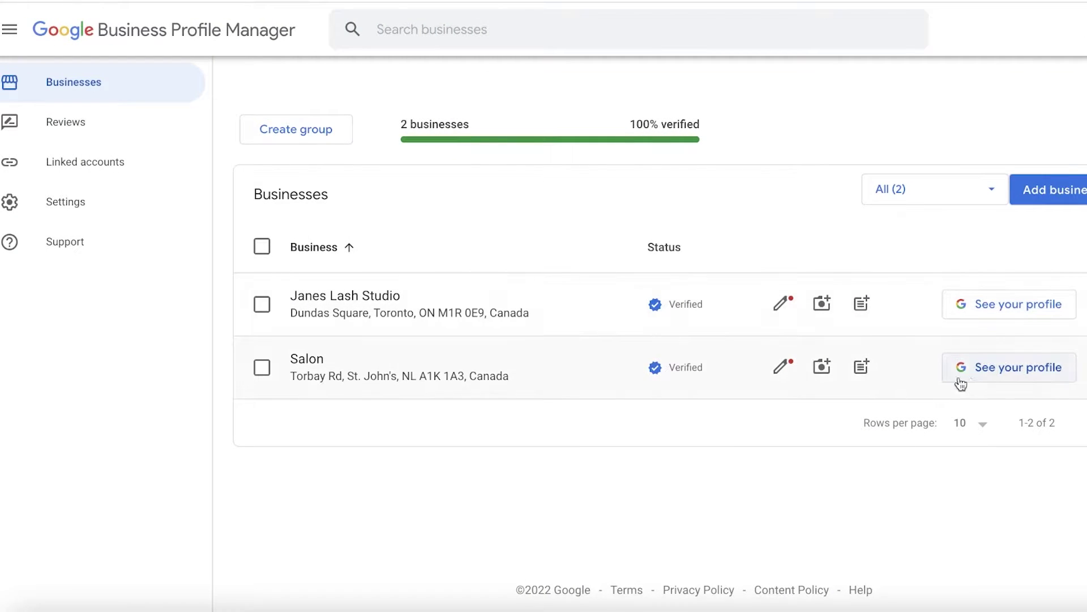
Open the Salon business's profile on Google Search and look through its Reviews section
{"action": "left_click", "coordinate": [1001, 378]}
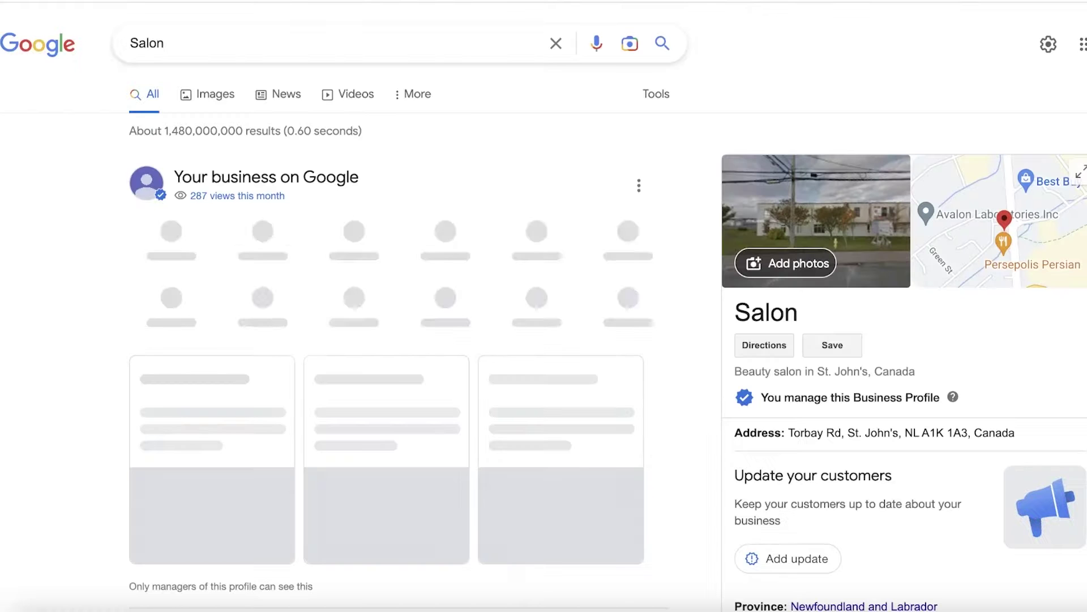
{"action": "scroll", "coordinate": [742, 226], "scroll_direction": "down", "scroll_amount": 12}
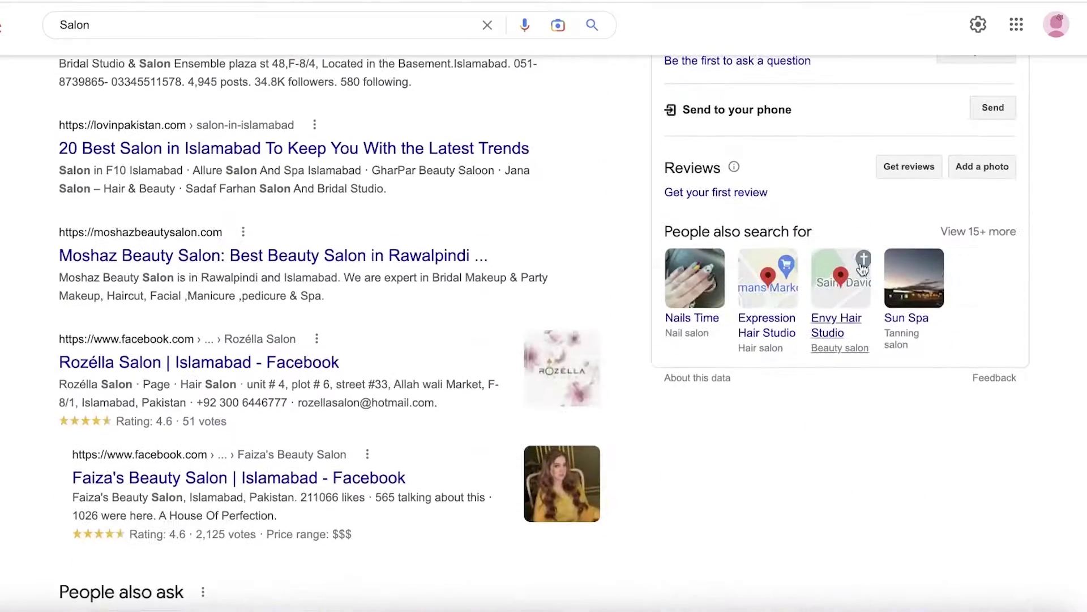
{"action": "scroll", "coordinate": [752, 267], "scroll_direction": "up", "scroll_amount": 6}
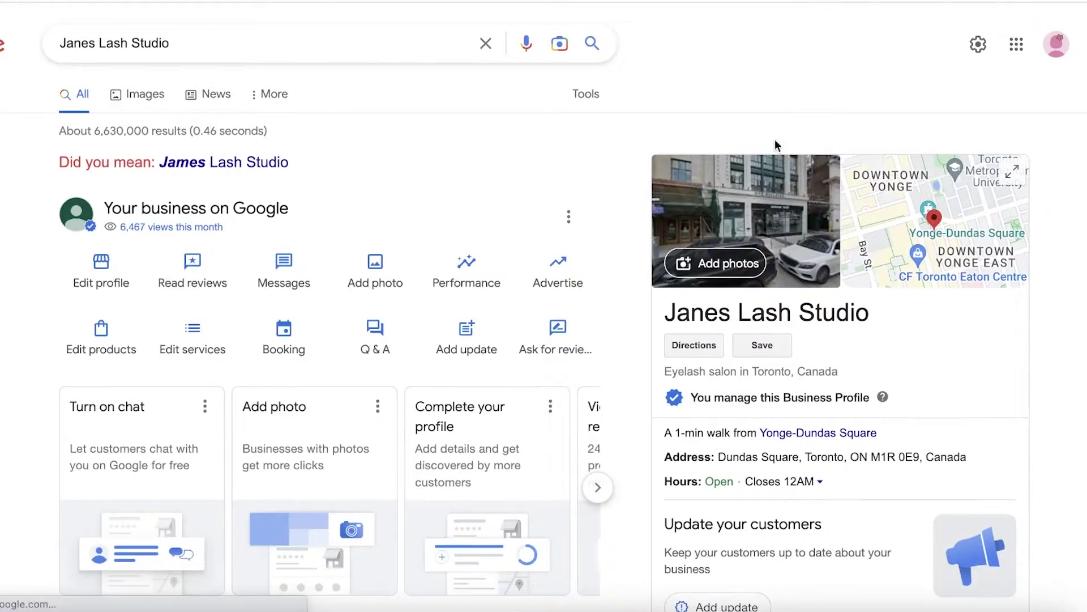
View the options for giving customers a review link from the Reviews section of Janes Lash Studio, and close them
{"action": "scroll", "coordinate": [786, 167], "scroll_direction": "down", "scroll_amount": 4}
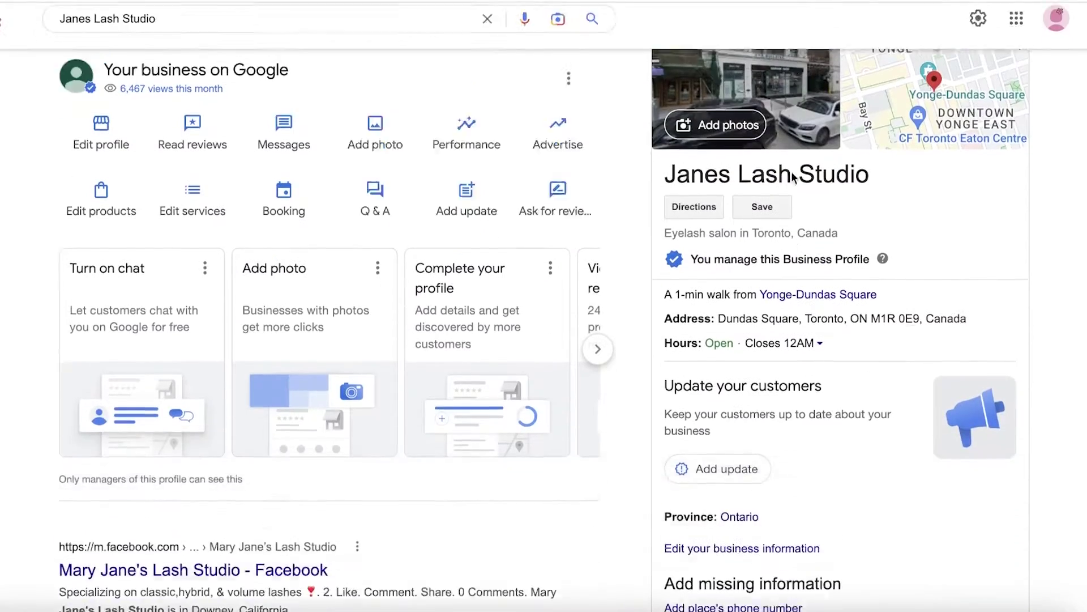
{"action": "scroll", "coordinate": [786, 168], "scroll_direction": "down", "scroll_amount": 8}
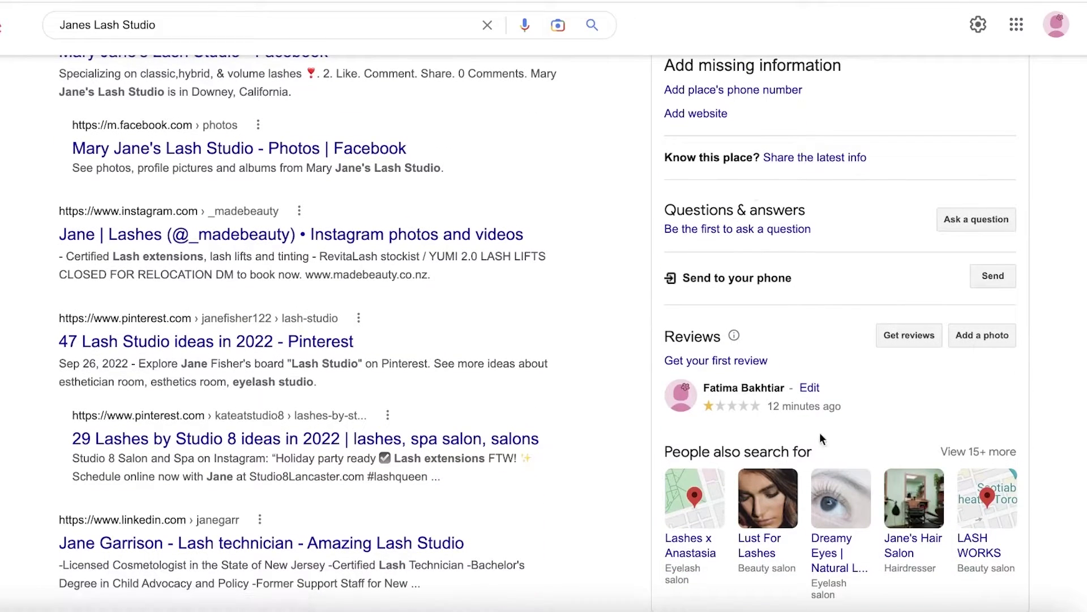
{"action": "left_click", "coordinate": [750, 362]}
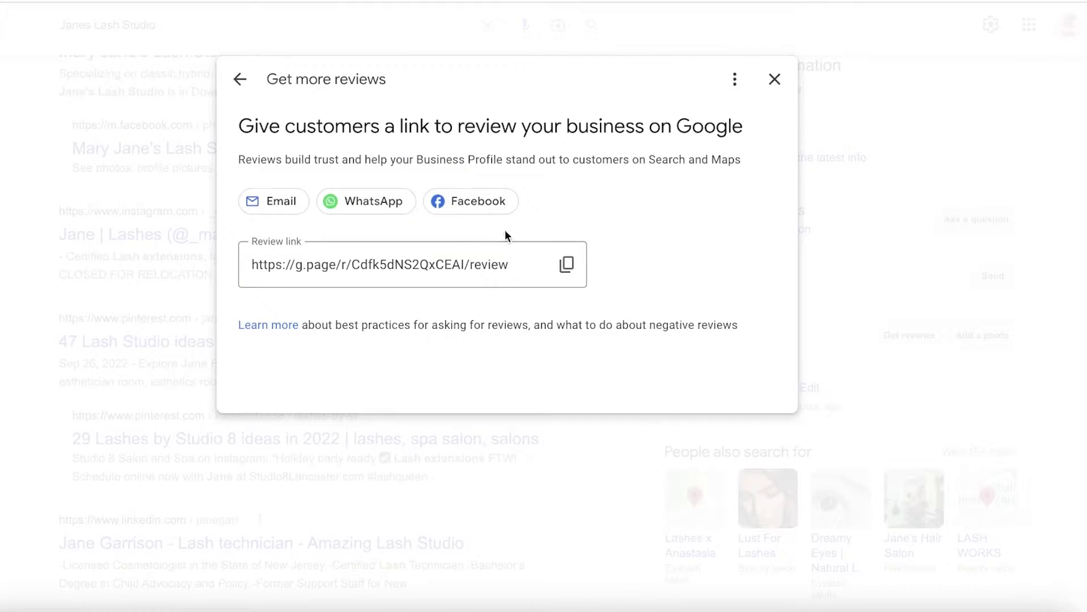
{"action": "left_click", "coordinate": [773, 80]}
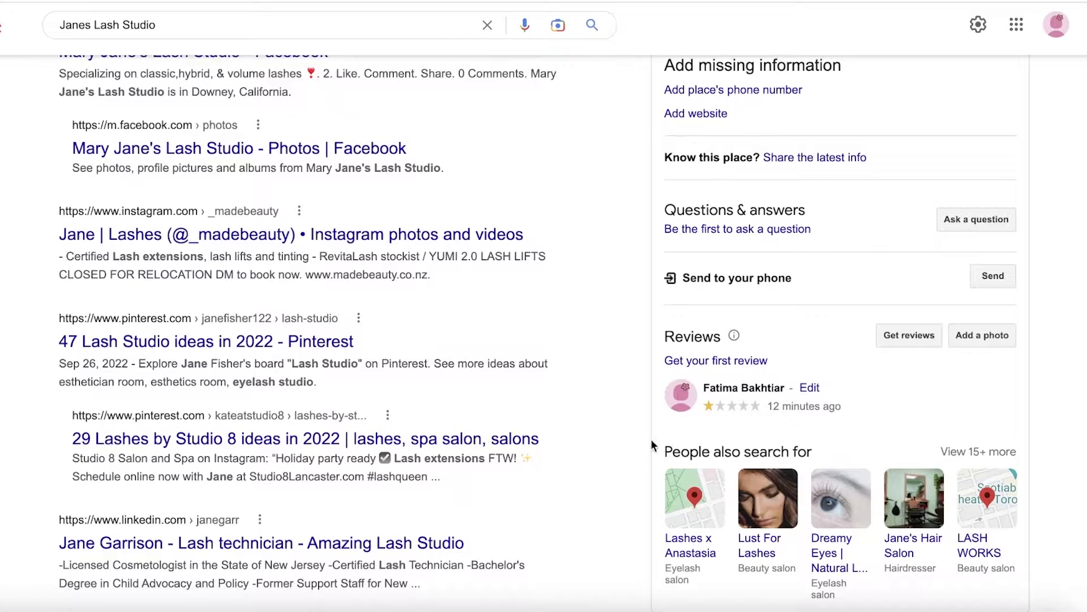
{"action": "left_click", "coordinate": [882, 340]}
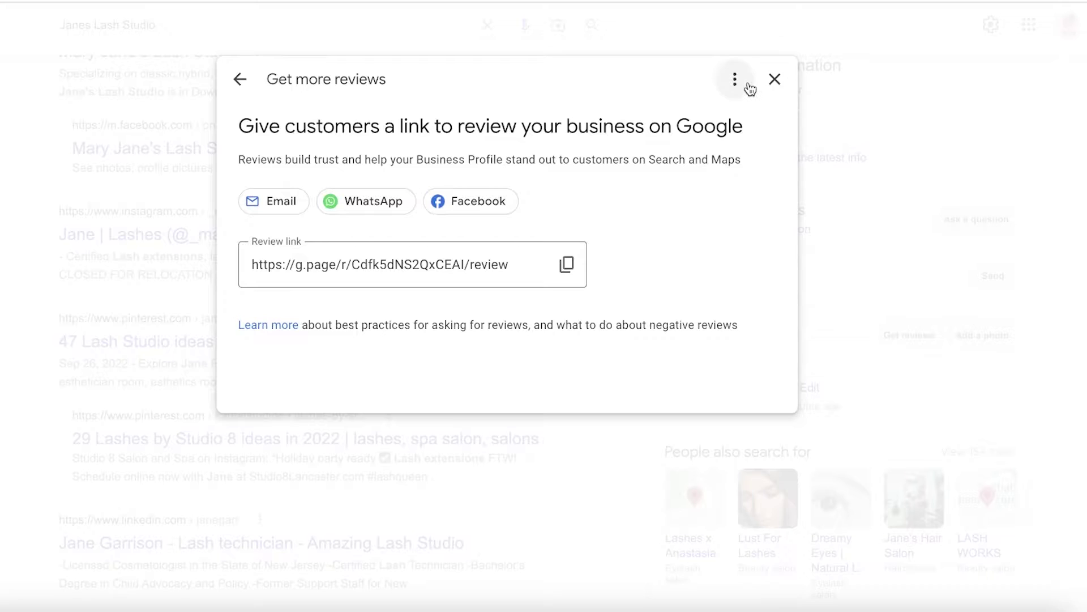
{"action": "left_click", "coordinate": [774, 80]}
Examine the Reviews and Questions & answers sections of the Janes Lash Studio profile
{"action": "scroll", "coordinate": [752, 415], "scroll_direction": "down", "scroll_amount": 1}
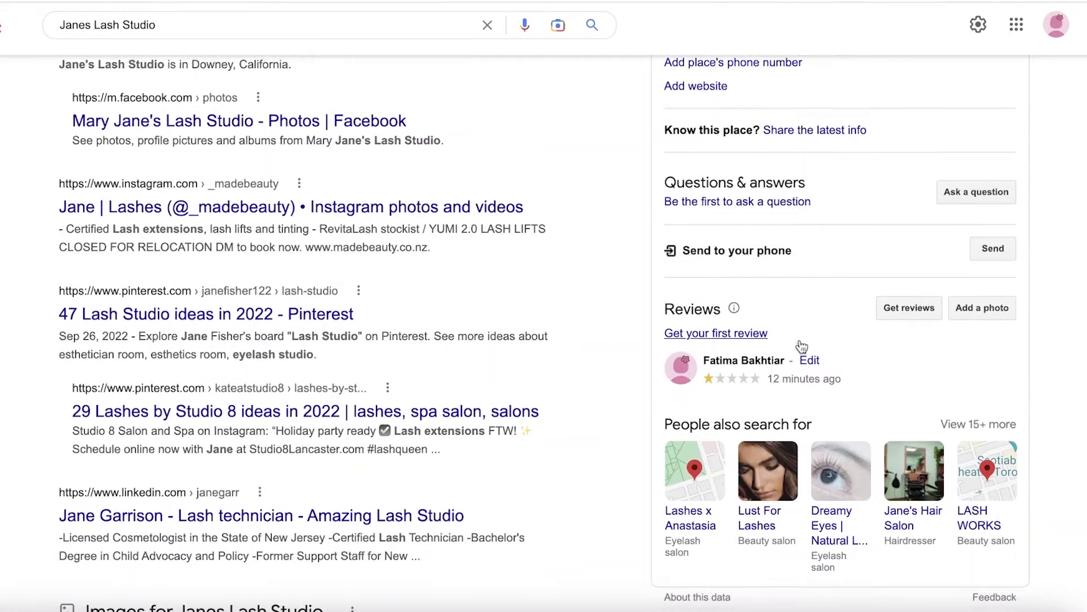
{"action": "scroll", "coordinate": [845, 382], "scroll_direction": "up", "scroll_amount": 1}
{"action": "scroll", "coordinate": [845, 382], "scroll_direction": "up", "scroll_amount": 1}
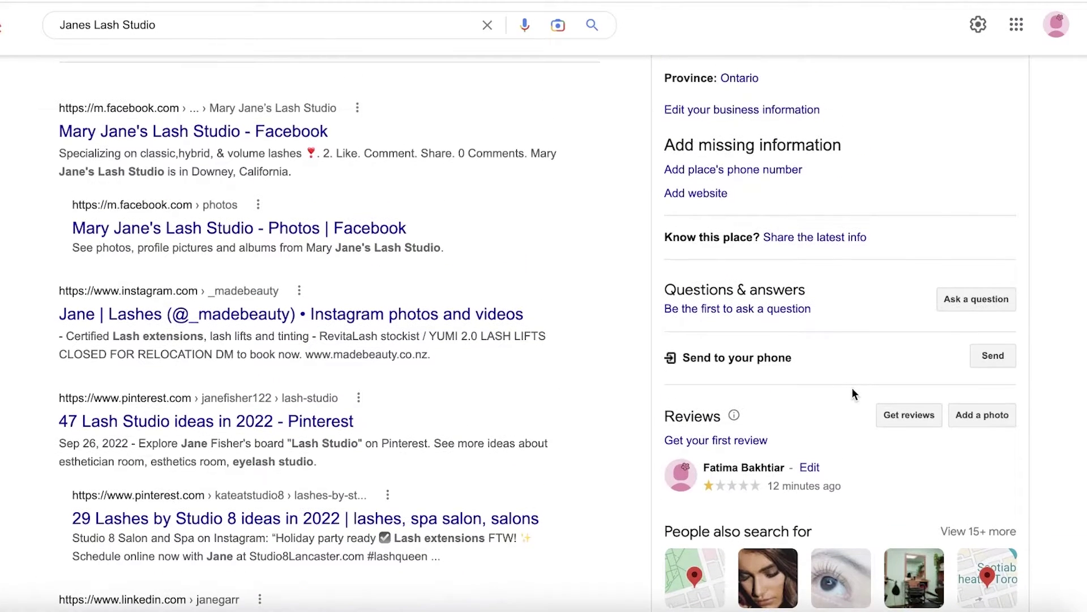
{"action": "scroll", "coordinate": [854, 396], "scroll_direction": "up", "scroll_amount": 1}
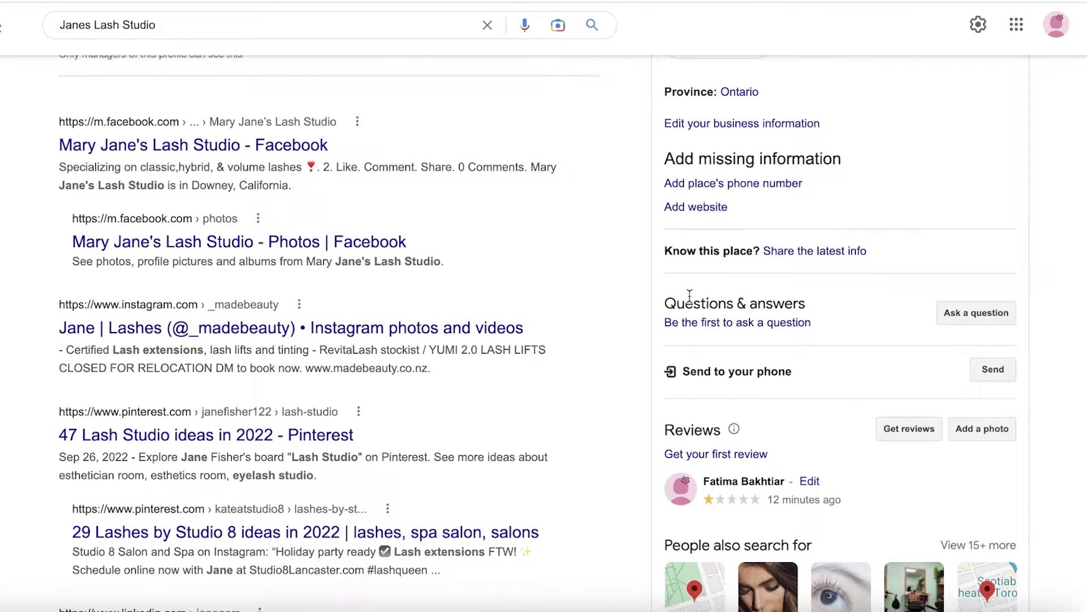
{"action": "scroll", "coordinate": [698, 358], "scroll_direction": "down", "scroll_amount": 2}
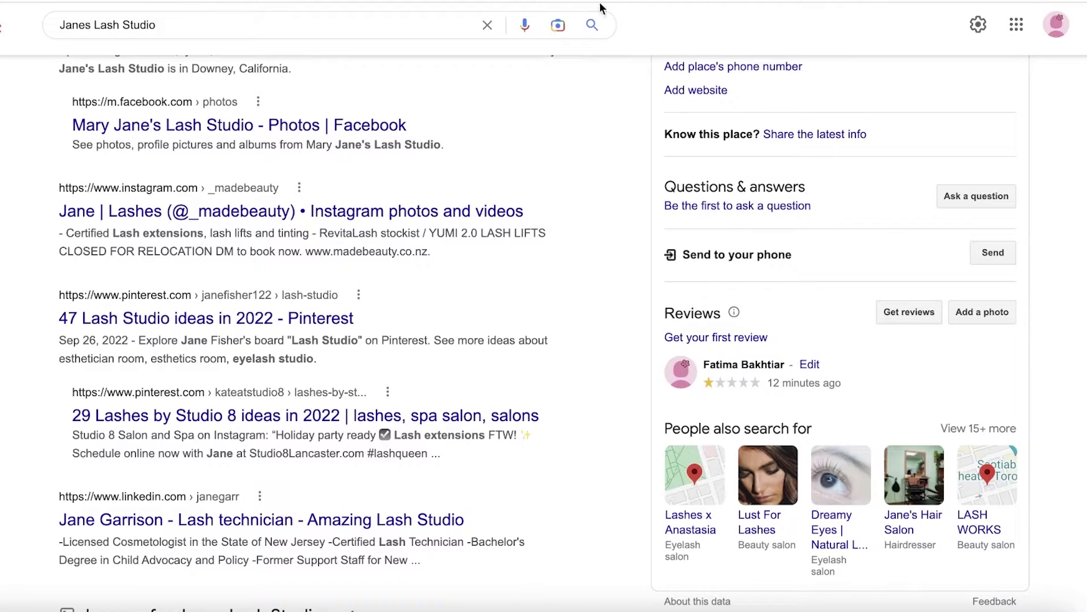
{"action": "scroll", "coordinate": [815, 233], "scroll_direction": "up", "scroll_amount": 2}
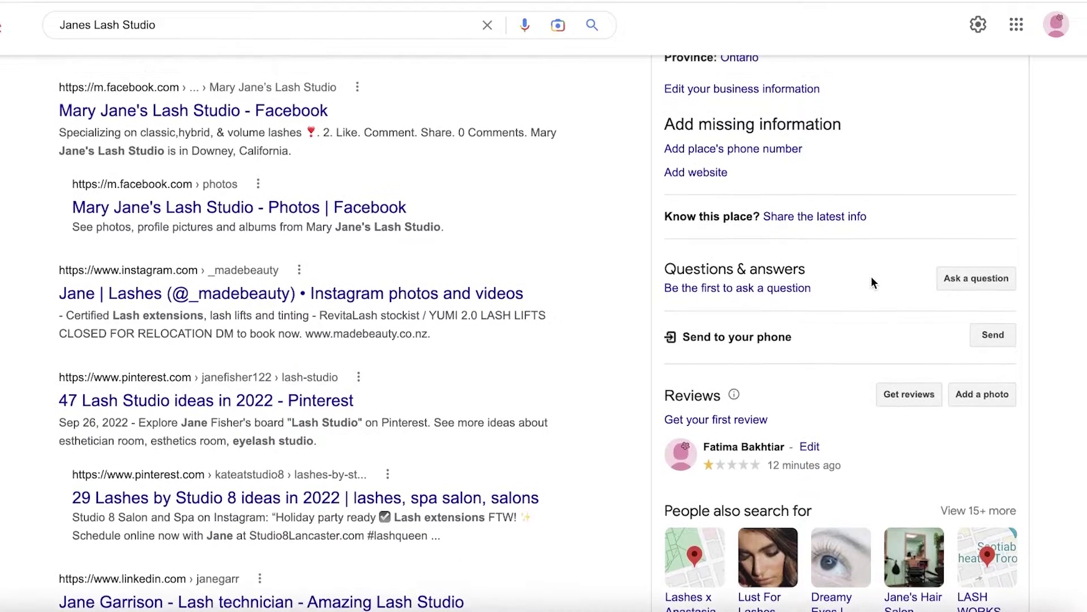
{"action": "scroll", "coordinate": [869, 266], "scroll_direction": "up", "scroll_amount": 1}
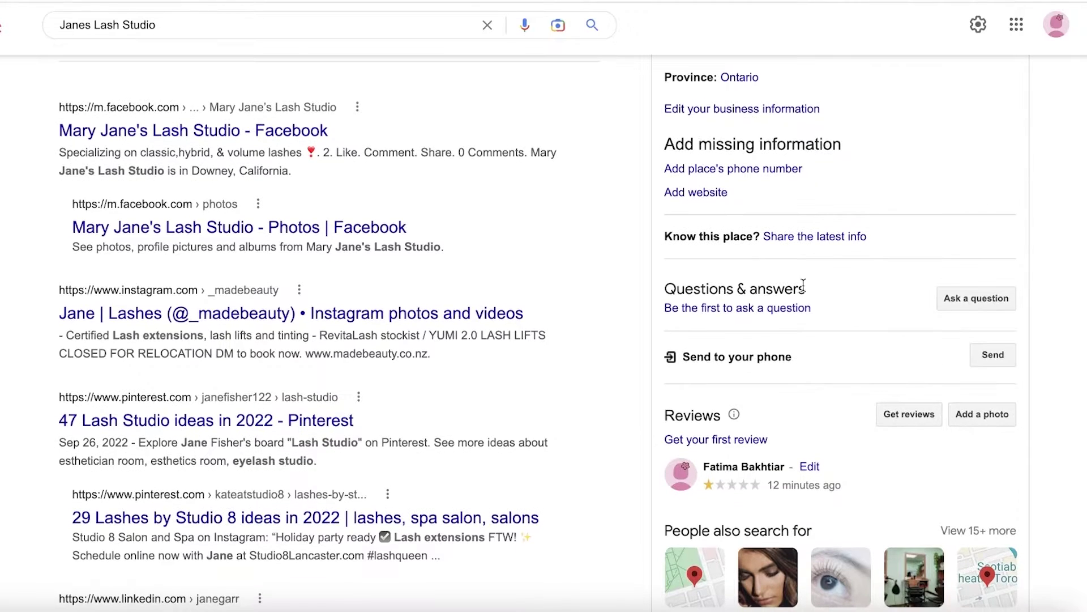
{"action": "scroll", "coordinate": [804, 284], "scroll_direction": "down", "scroll_amount": 3}
{"action": "scroll", "coordinate": [828, 286], "scroll_direction": "up", "scroll_amount": 1}
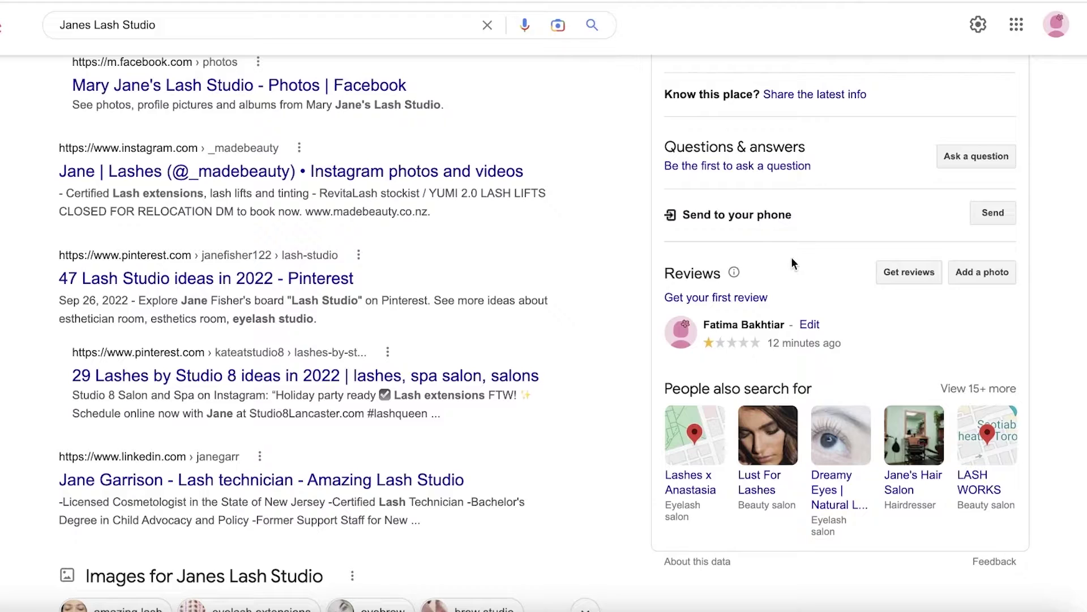
Switch back to Google Business Profile Manager and recheck the business list and the reviews page
{"action": "left_click", "coordinate": [694, 5]}
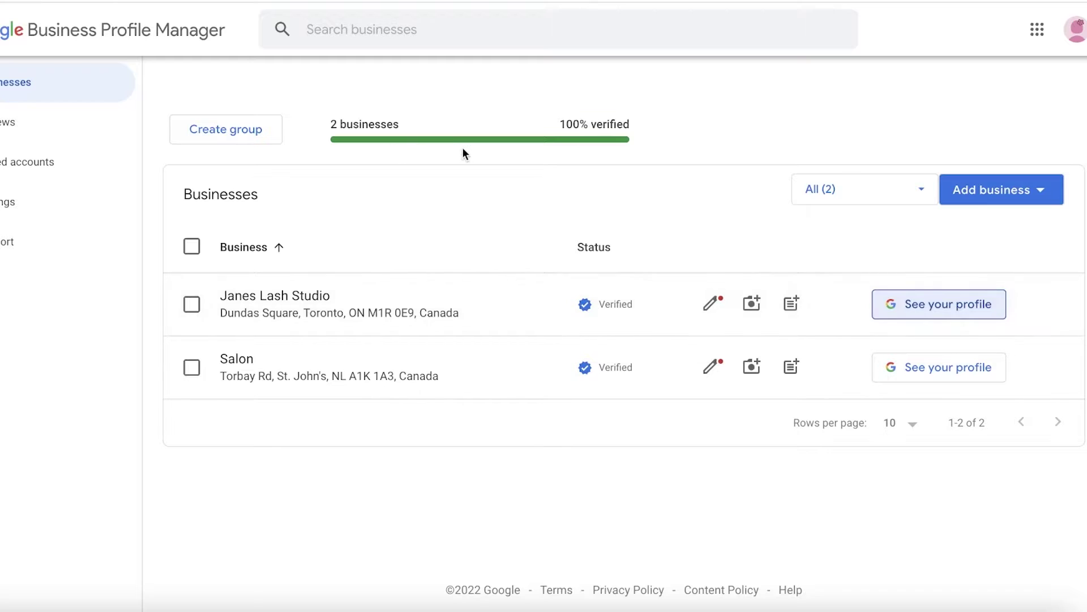
{"action": "left_click", "coordinate": [6, 122]}
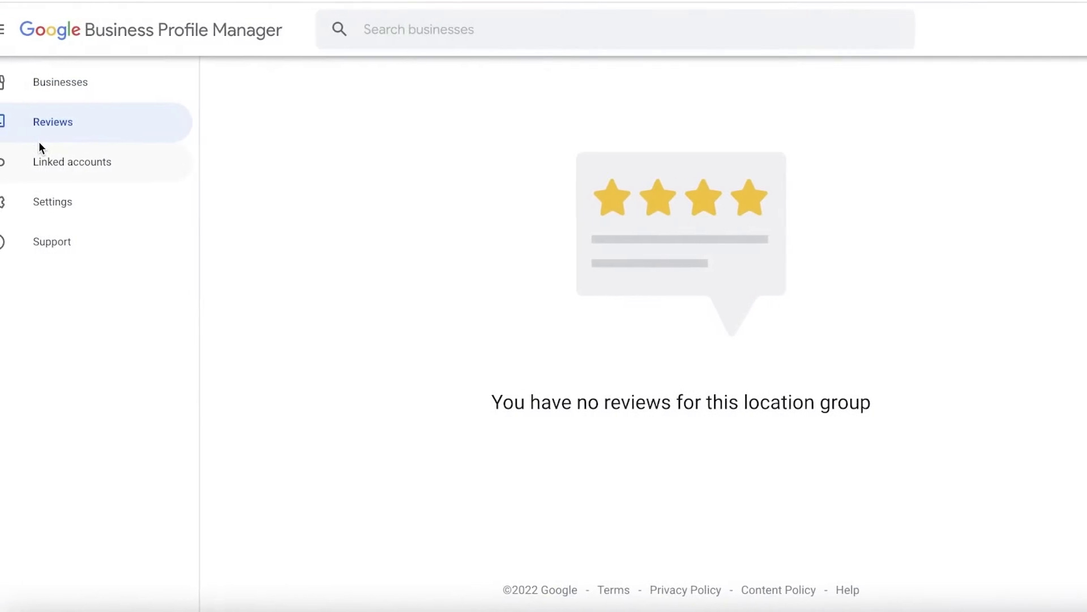
{"action": "left_click", "coordinate": [1, 87]}
{"action": "left_click", "coordinate": [1079, 30]}
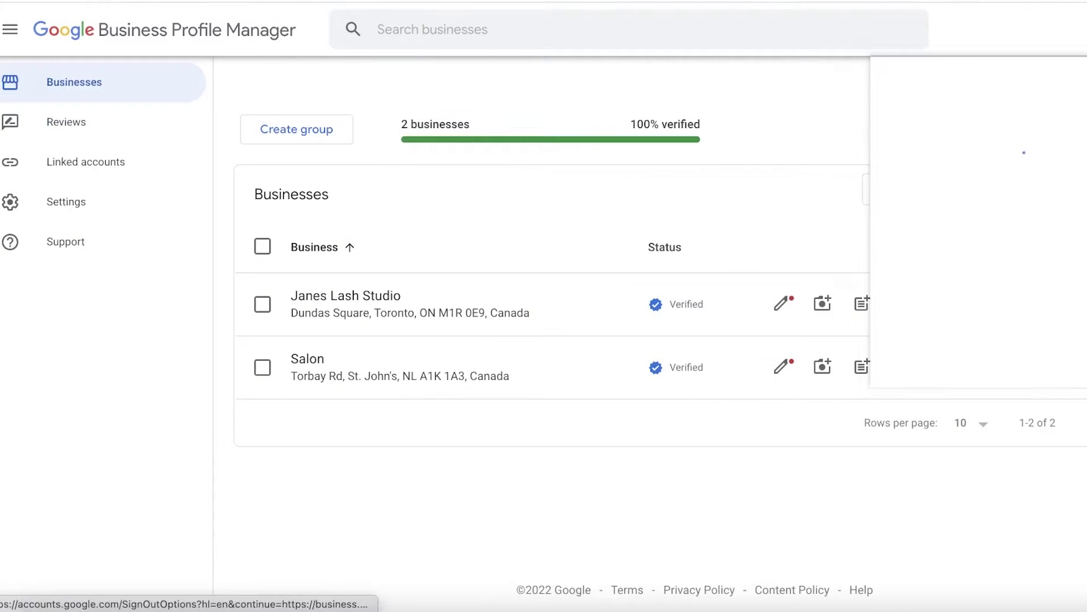
{"action": "left_click", "coordinate": [946, 257]}
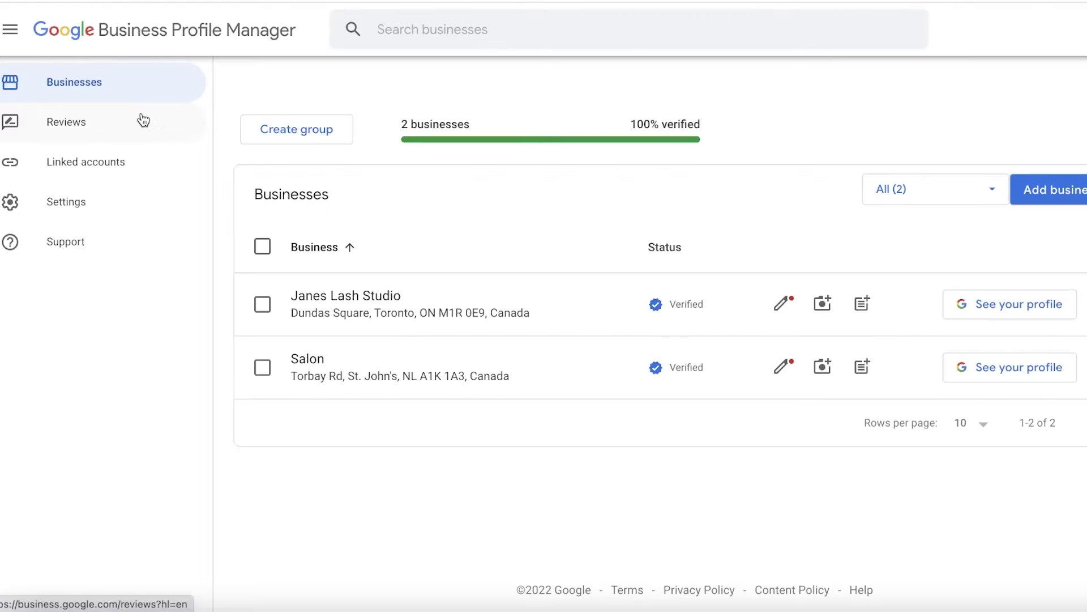
{"action": "left_click", "coordinate": [143, 120]}
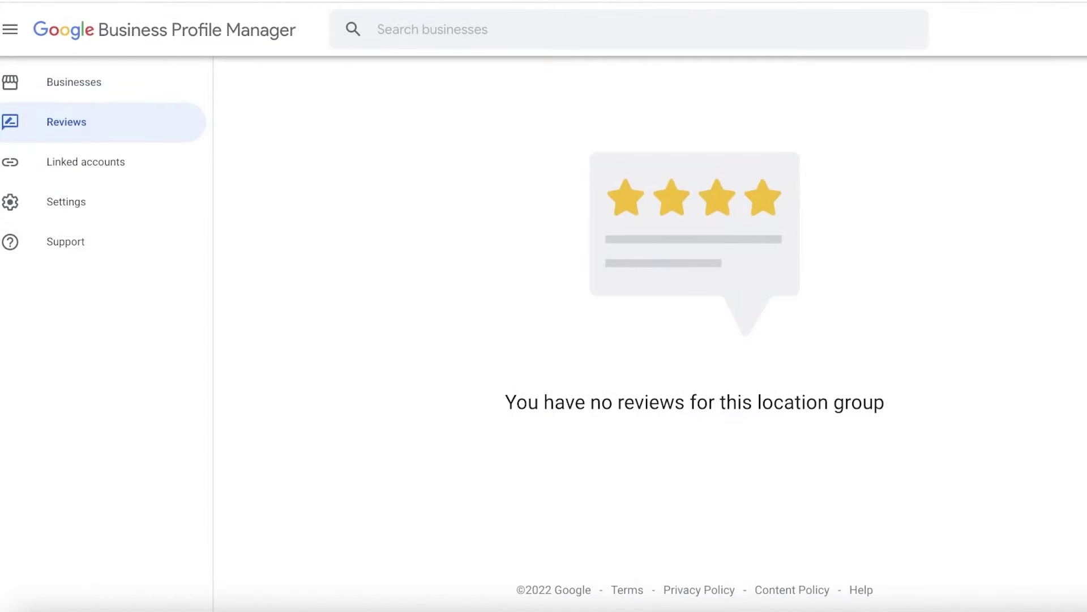
Switch to the Janes Beauty Salon search results and open the form for writing a review of the salon
{"action": "left_click", "coordinate": [773, 2]}
{"action": "scroll", "coordinate": [772, 165], "scroll_direction": "down", "scroll_amount": 6}
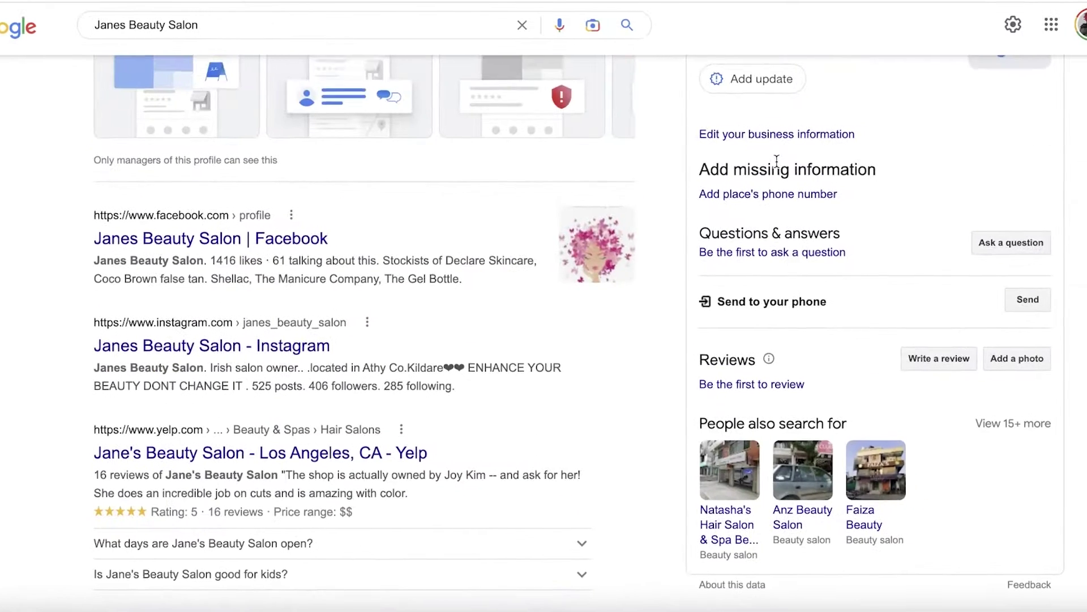
{"action": "scroll", "coordinate": [869, 182], "scroll_direction": "up", "scroll_amount": 3}
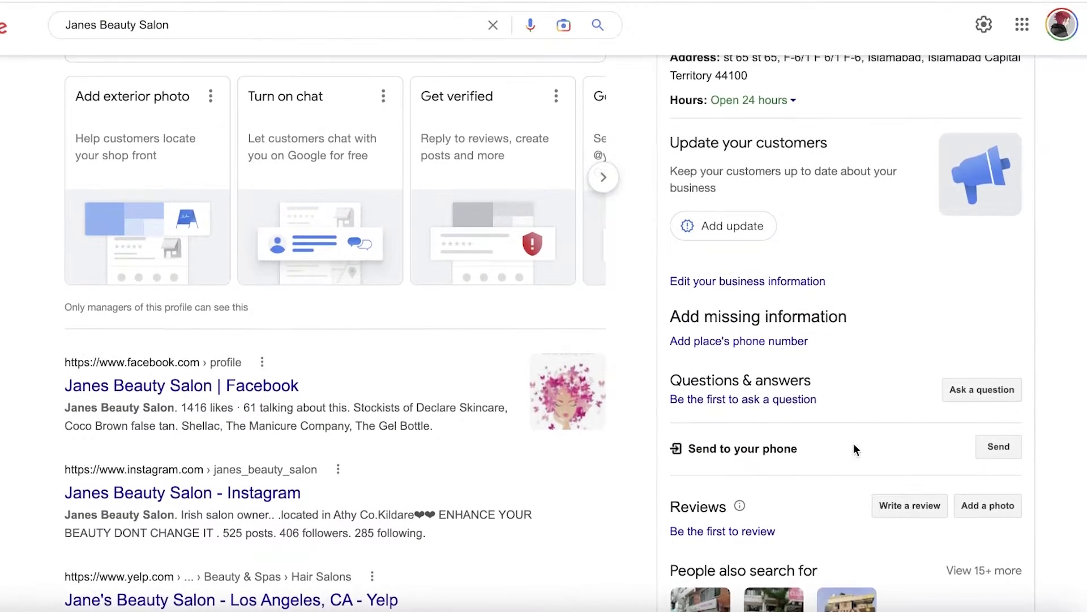
{"action": "scroll", "coordinate": [854, 447], "scroll_direction": "down", "scroll_amount": 3}
{"action": "left_click", "coordinate": [930, 370]}
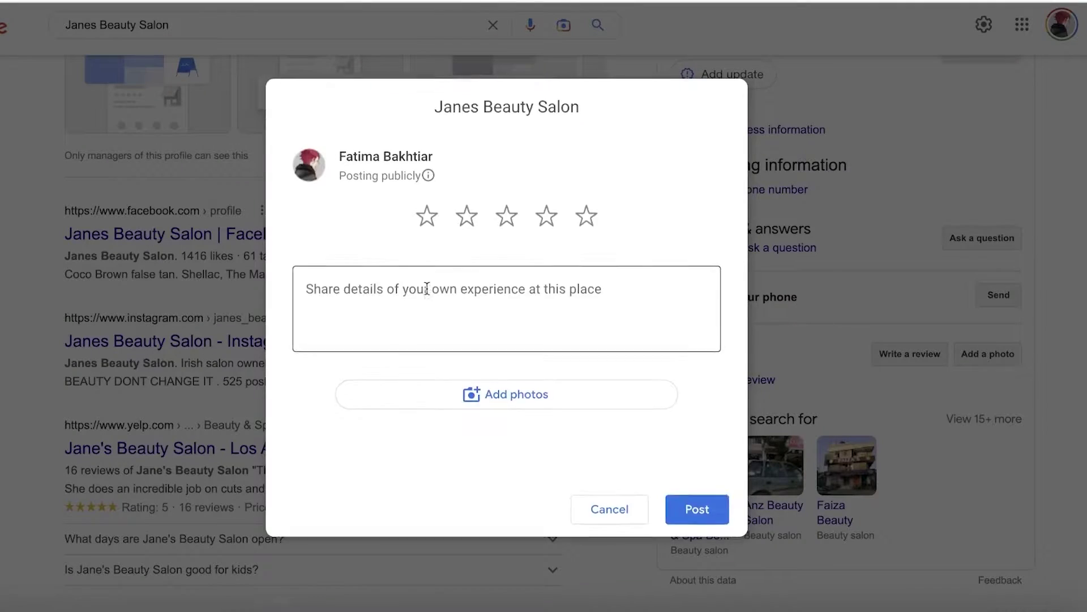
Post a one-star review marked as having used the business for Acrylic nails, with the text "Ew sukcs i hate you guys"
{"action": "left_click", "coordinate": [419, 252]}
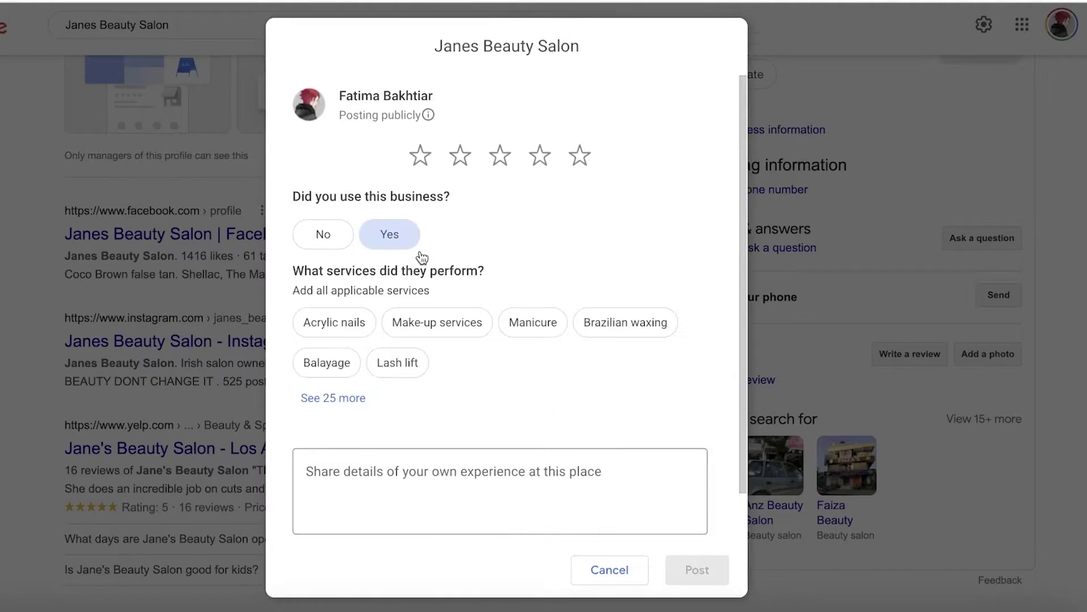
{"action": "left_click", "coordinate": [332, 326]}
{"action": "type", "text": "Ew sukcs i hate you guys"}
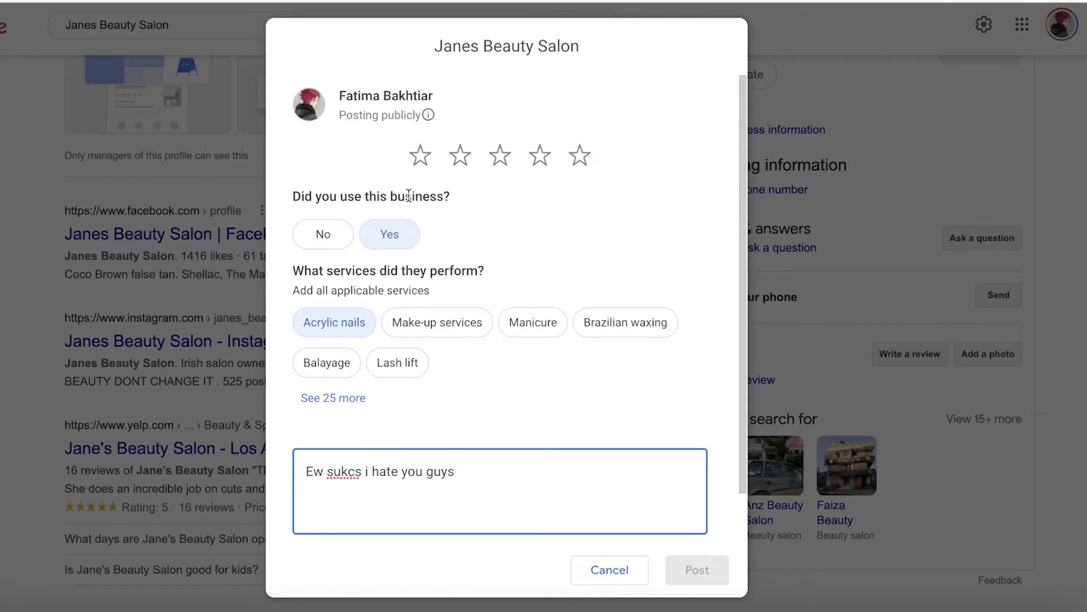
{"action": "left_click", "coordinate": [420, 155]}
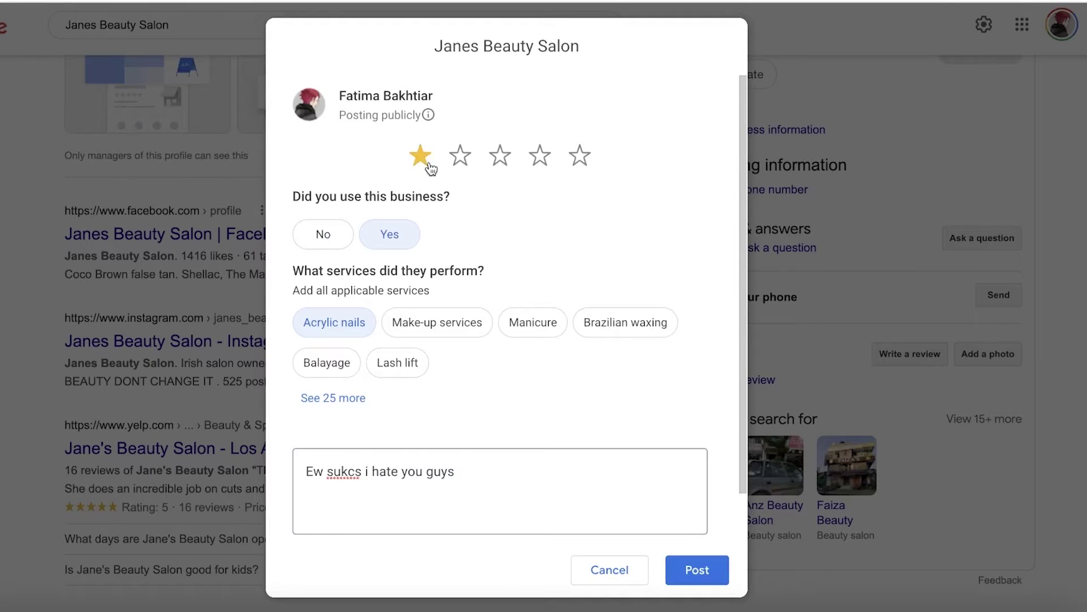
{"action": "left_click", "coordinate": [711, 573]}
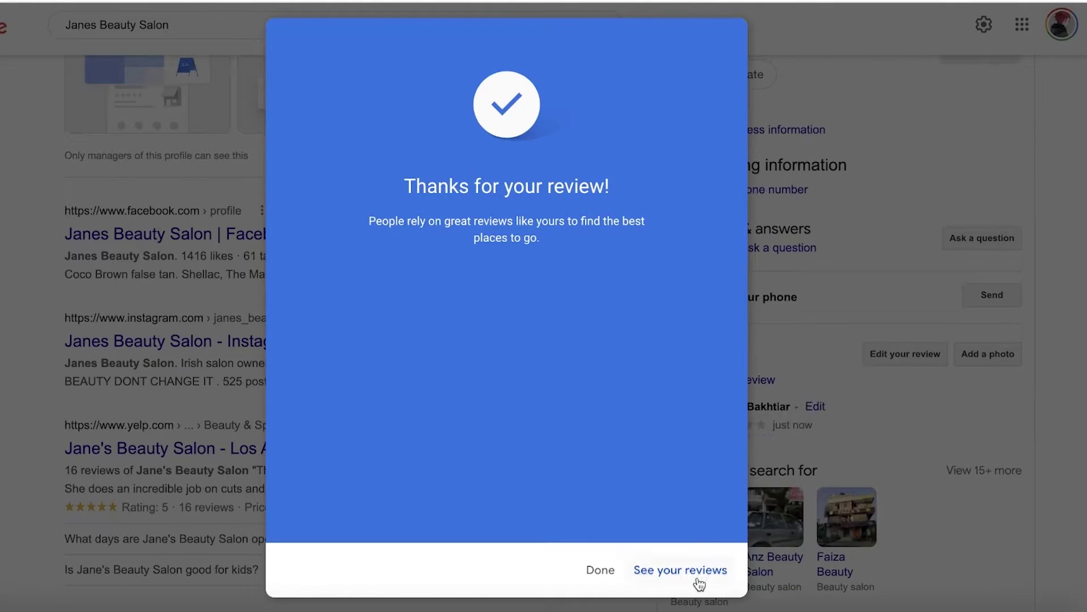
Leave the review confirmation and glance over the Business Profile overview page and the Janes Lash Studio reviews
{"action": "left_click", "coordinate": [700, 571]}
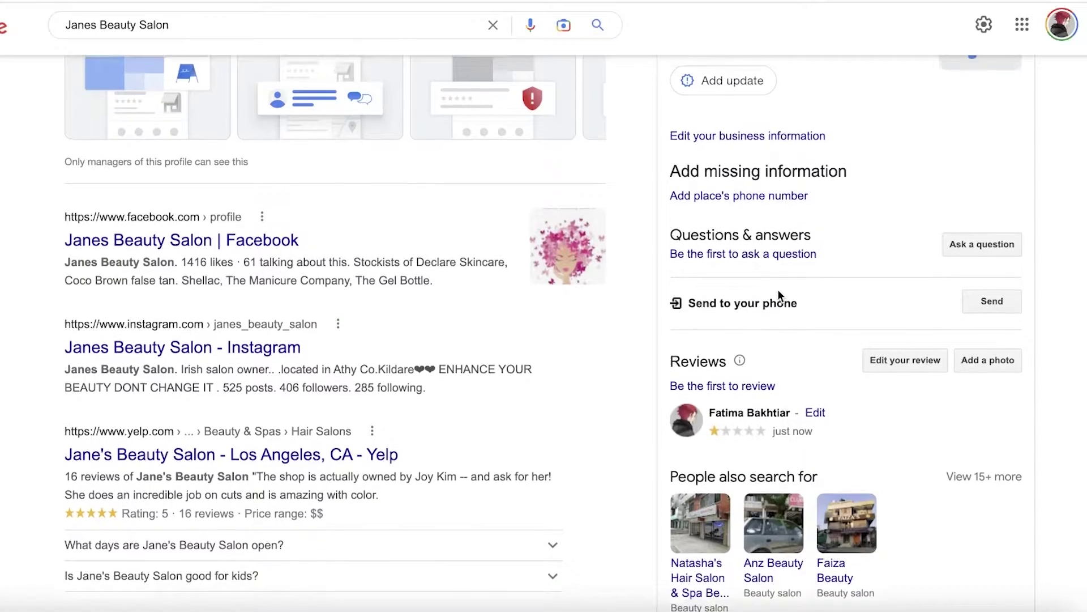
{"action": "scroll", "coordinate": [779, 297], "scroll_direction": "up", "scroll_amount": 6}
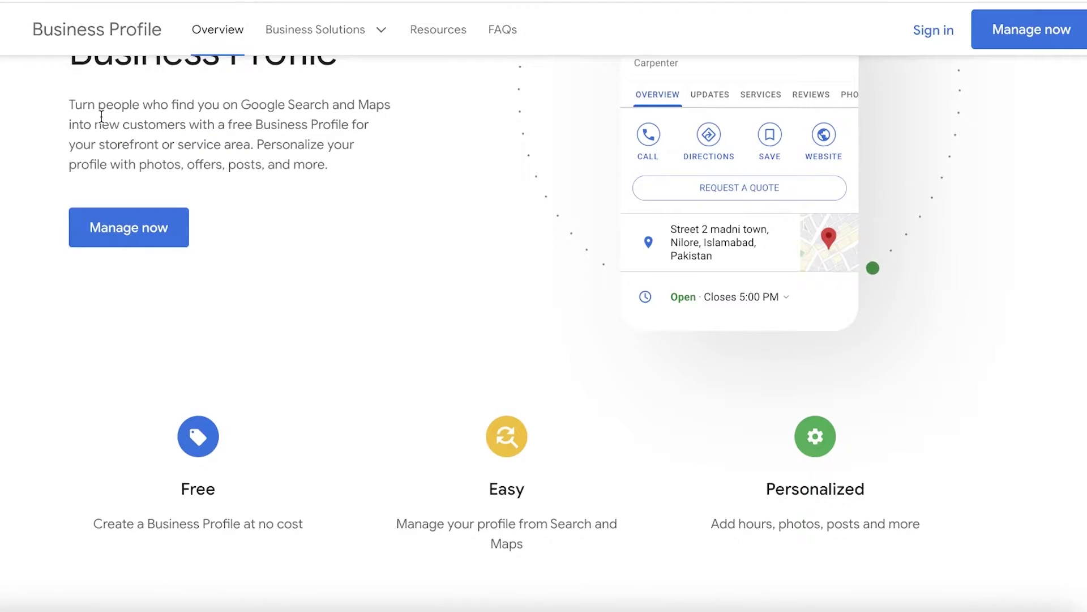
{"action": "scroll", "coordinate": [101, 116], "scroll_direction": "up", "scroll_amount": 1}
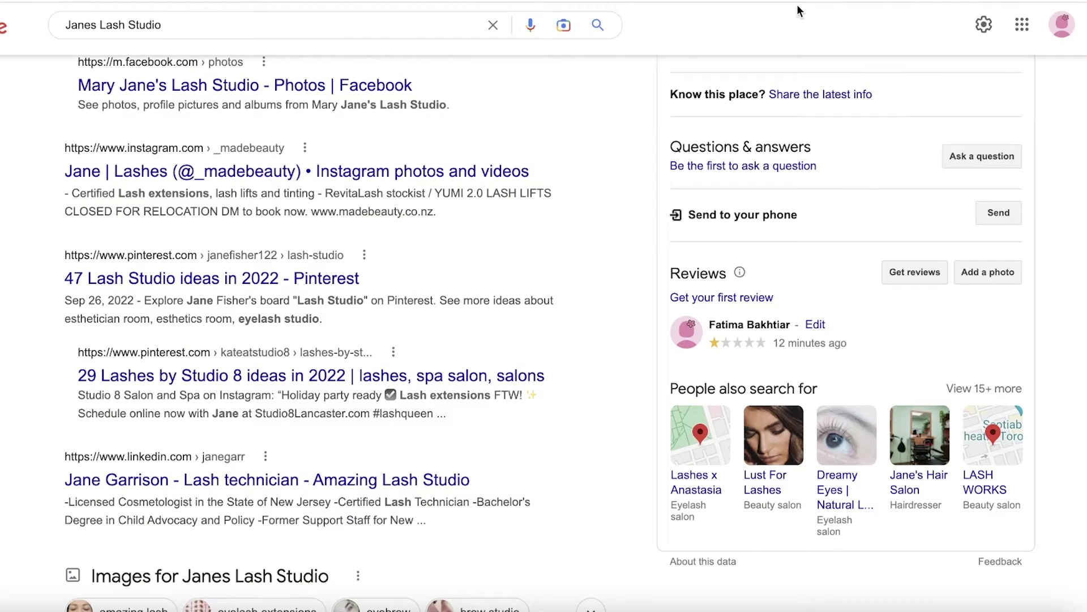
{"action": "scroll", "coordinate": [798, 11], "scroll_direction": "up", "scroll_amount": 8}
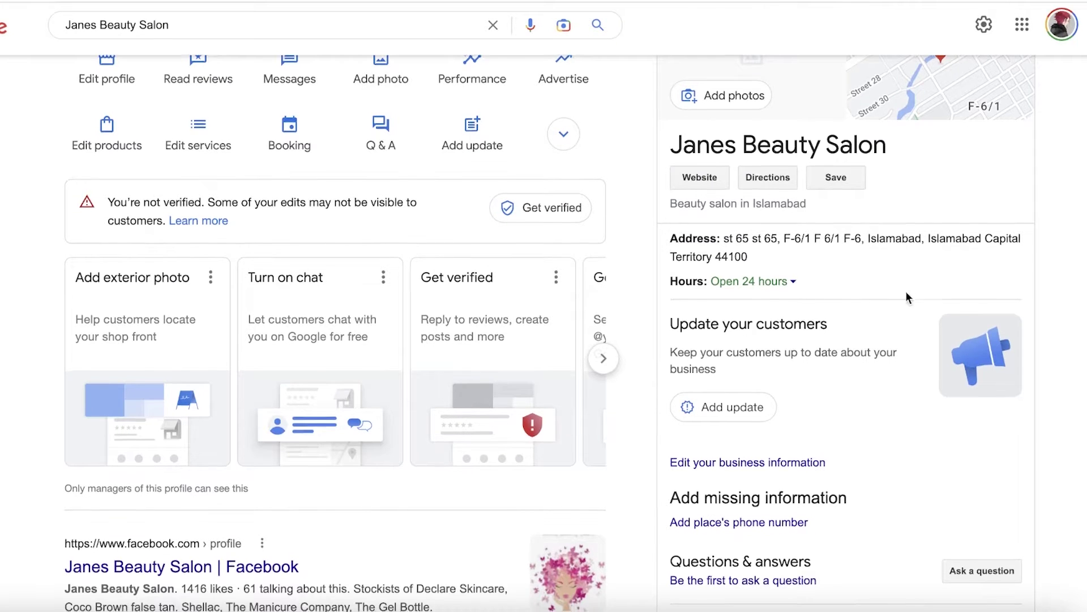
Examine the newly posted one-star review and the surrounding profile sections in the Janes Beauty Salon search results
{"action": "scroll", "coordinate": [700, 314], "scroll_direction": "down", "scroll_amount": 8}
{"action": "scroll", "coordinate": [699, 313], "scroll_direction": "down", "scroll_amount": 2}
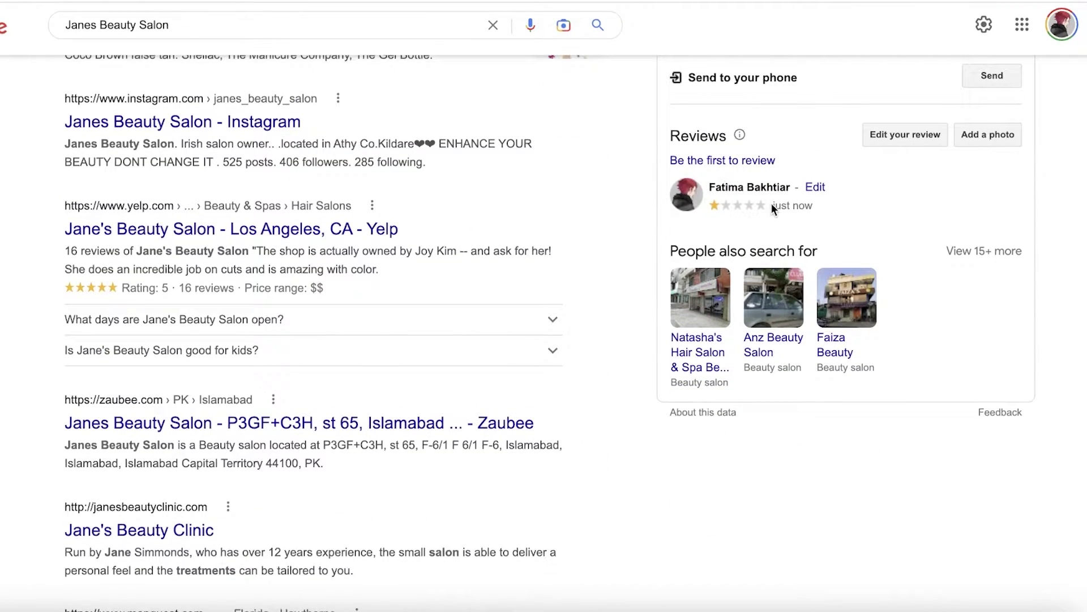
{"action": "scroll", "coordinate": [774, 206], "scroll_direction": "up", "scroll_amount": 1}
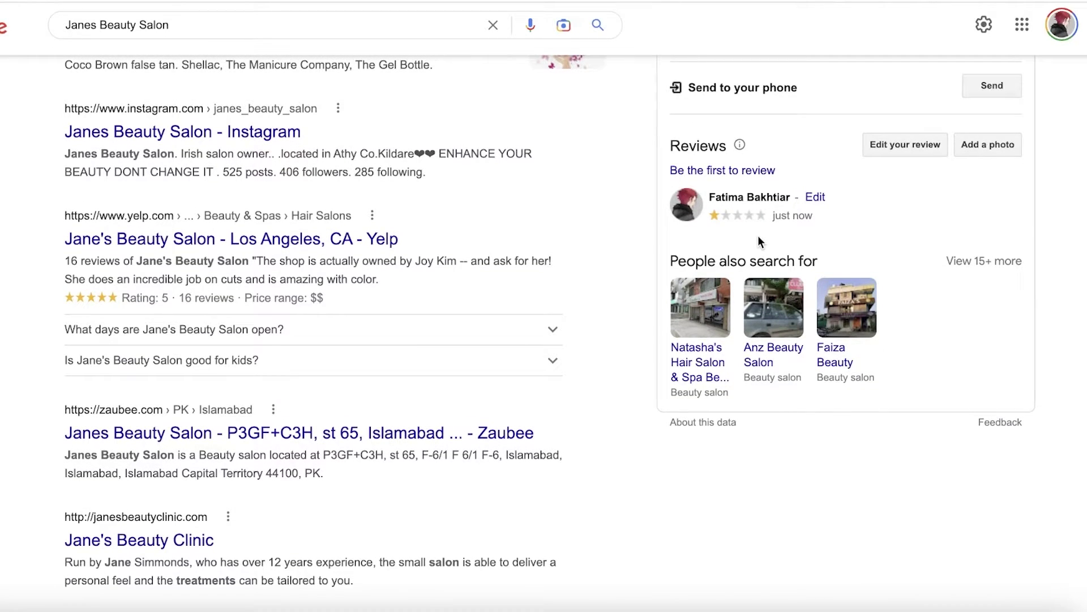
{"action": "scroll", "coordinate": [743, 230], "scroll_direction": "up", "scroll_amount": 5}
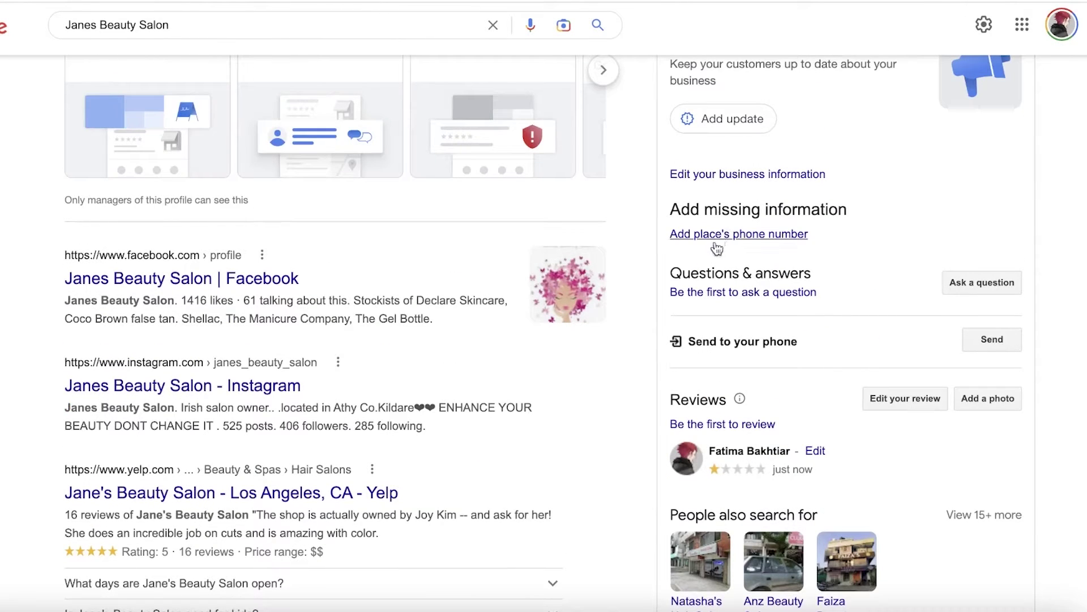
{"action": "scroll", "coordinate": [711, 249], "scroll_direction": "up", "scroll_amount": 2}
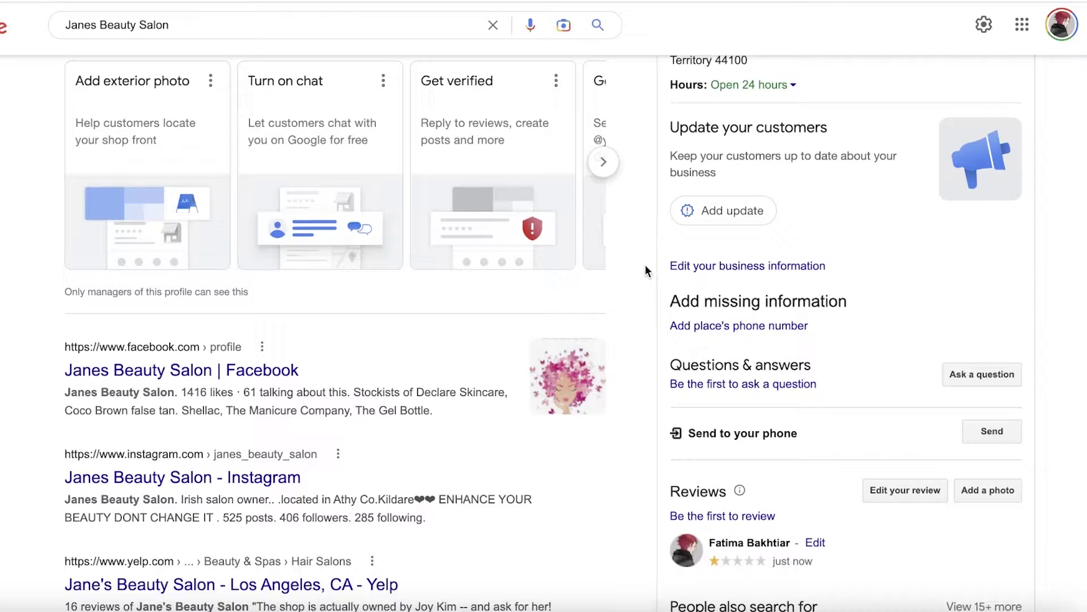
{"action": "scroll", "coordinate": [651, 281], "scroll_direction": "down", "scroll_amount": 10}
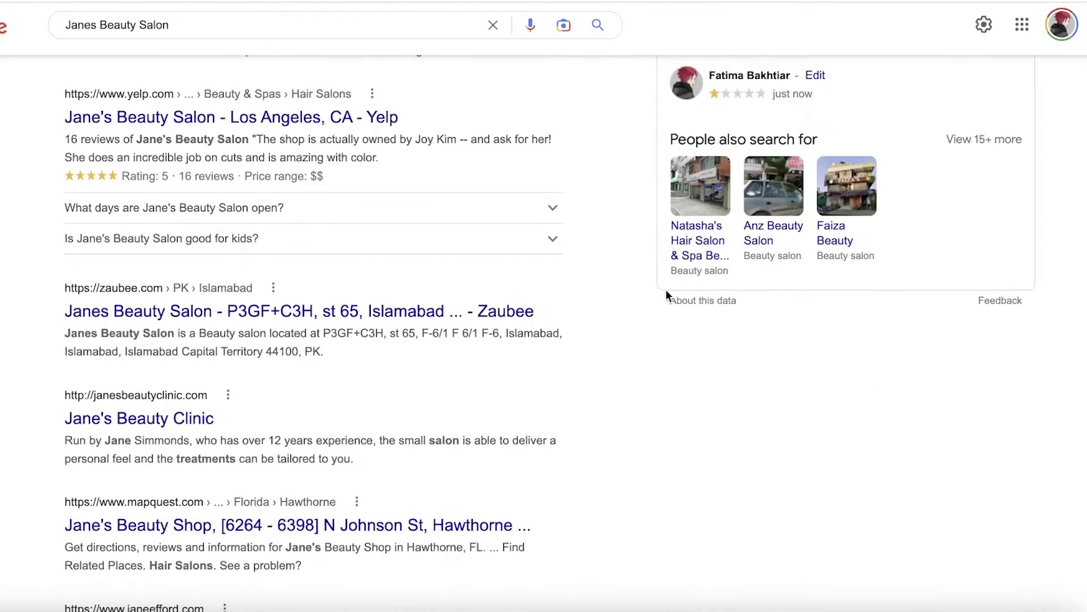
{"action": "scroll", "coordinate": [698, 276], "scroll_direction": "up", "scroll_amount": 2}
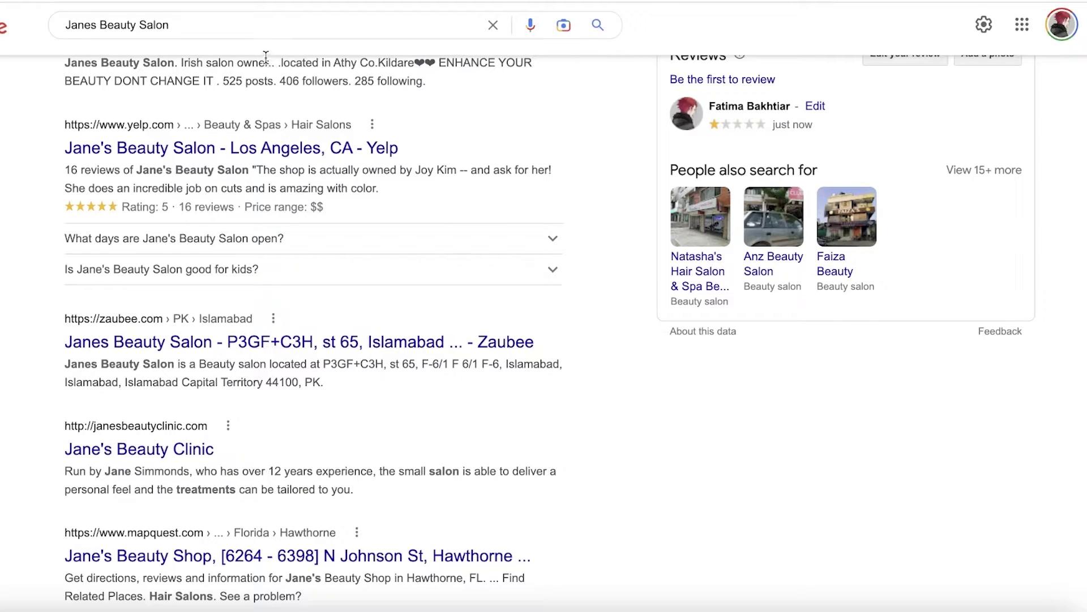
{"action": "scroll", "coordinate": [371, 199], "scroll_direction": "up", "scroll_amount": 5}
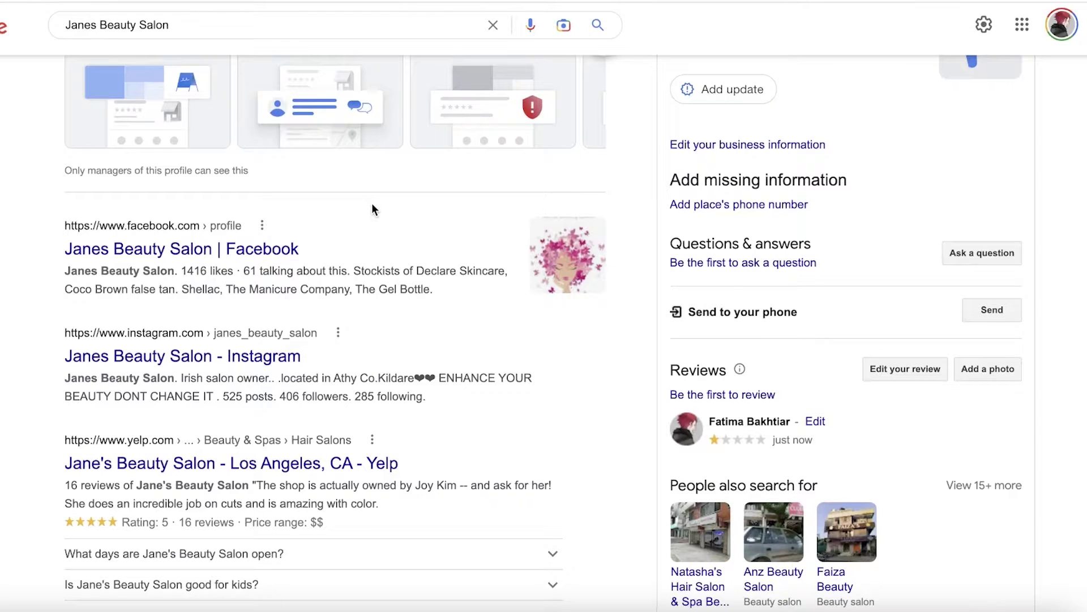
{"action": "scroll", "coordinate": [391, 247], "scroll_direction": "up", "scroll_amount": 1}
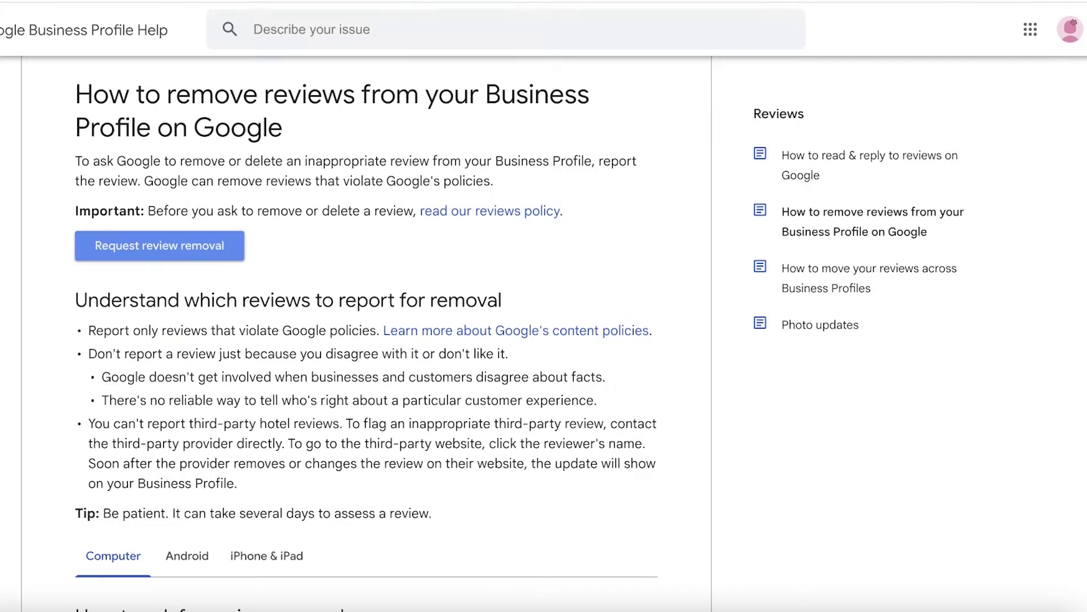
Read the help article on removing reviews from a Business Profile, including which reviews to report for removal
{"action": "scroll", "coordinate": [555, 312], "scroll_direction": "up", "scroll_amount": 3}
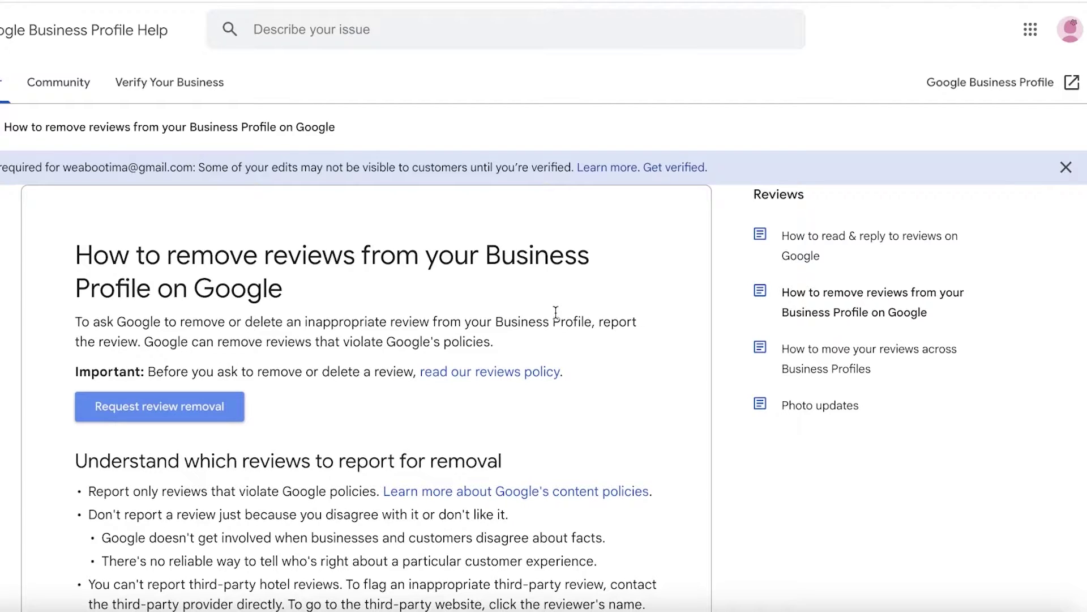
{"action": "scroll", "coordinate": [547, 315], "scroll_direction": "down", "scroll_amount": 1}
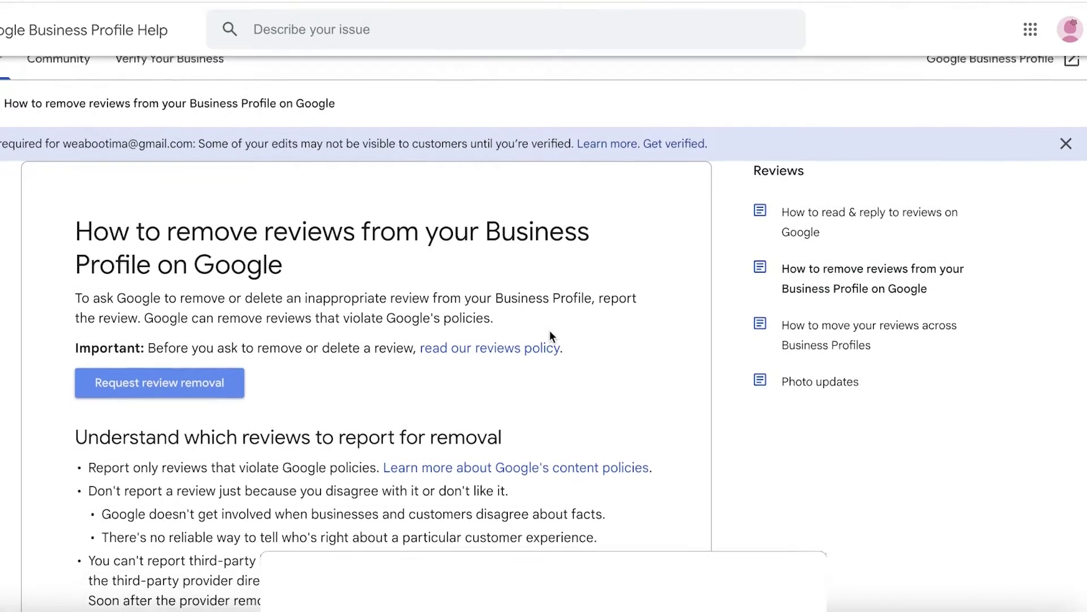
{"action": "scroll", "coordinate": [430, 317], "scroll_direction": "up", "scroll_amount": 1}
{"action": "scroll", "coordinate": [335, 302], "scroll_direction": "down", "scroll_amount": 1}
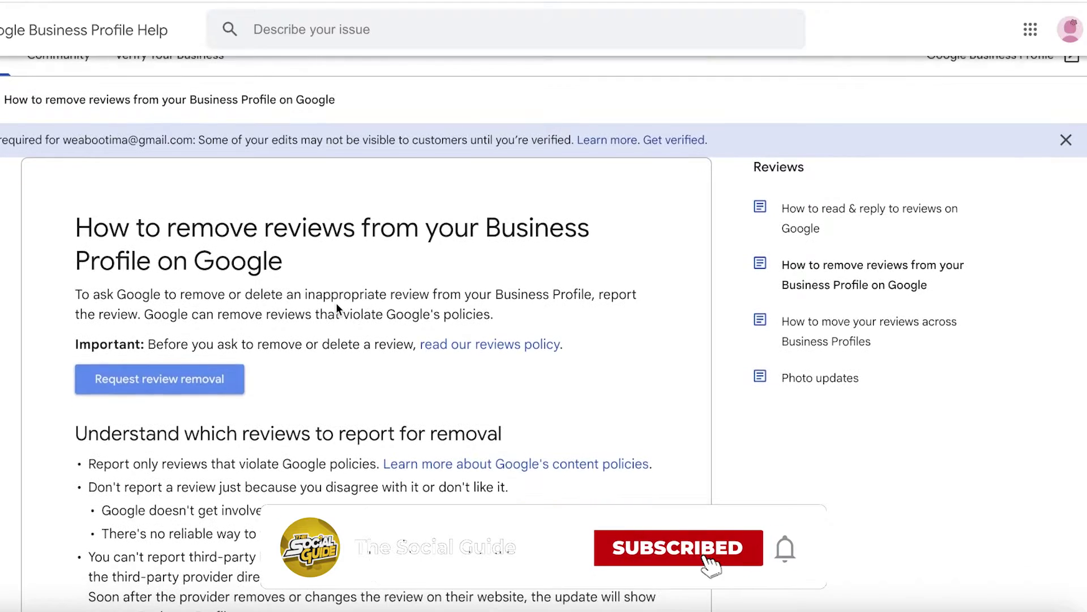
{"action": "scroll", "coordinate": [323, 266], "scroll_direction": "down", "scroll_amount": 1}
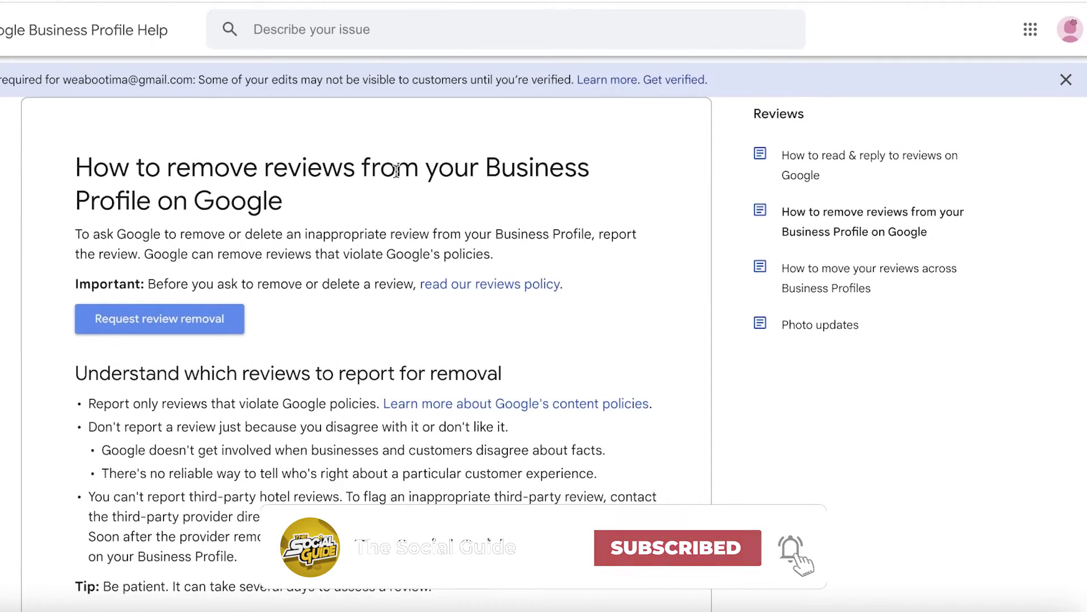
{"action": "scroll", "coordinate": [525, 181], "scroll_direction": "down", "scroll_amount": 3}
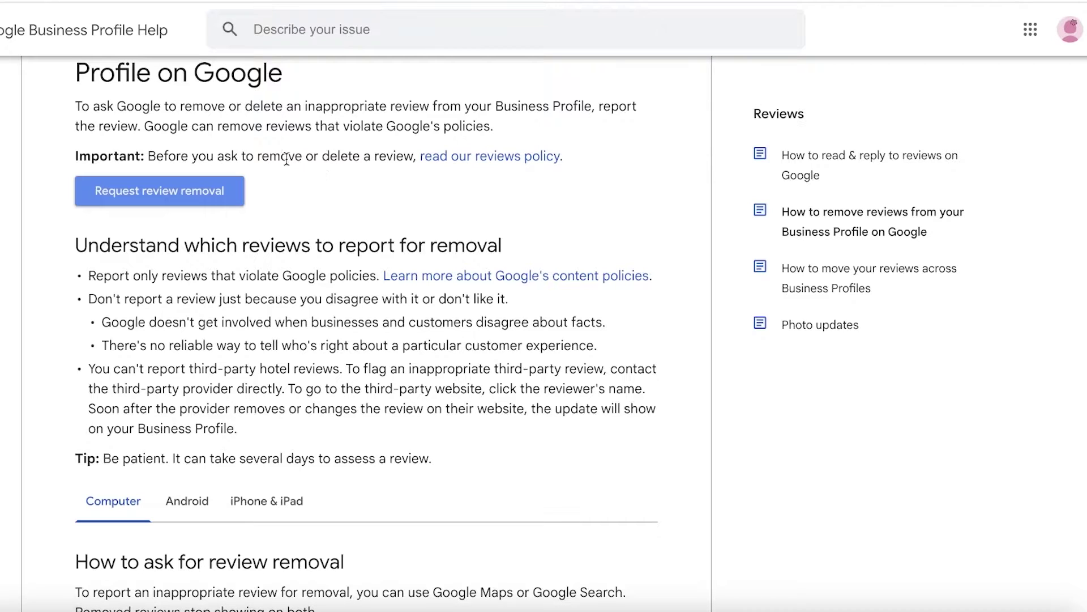
Start a review removal request and confirm the email address used to manage the Business Profile
{"action": "left_click", "coordinate": [187, 199]}
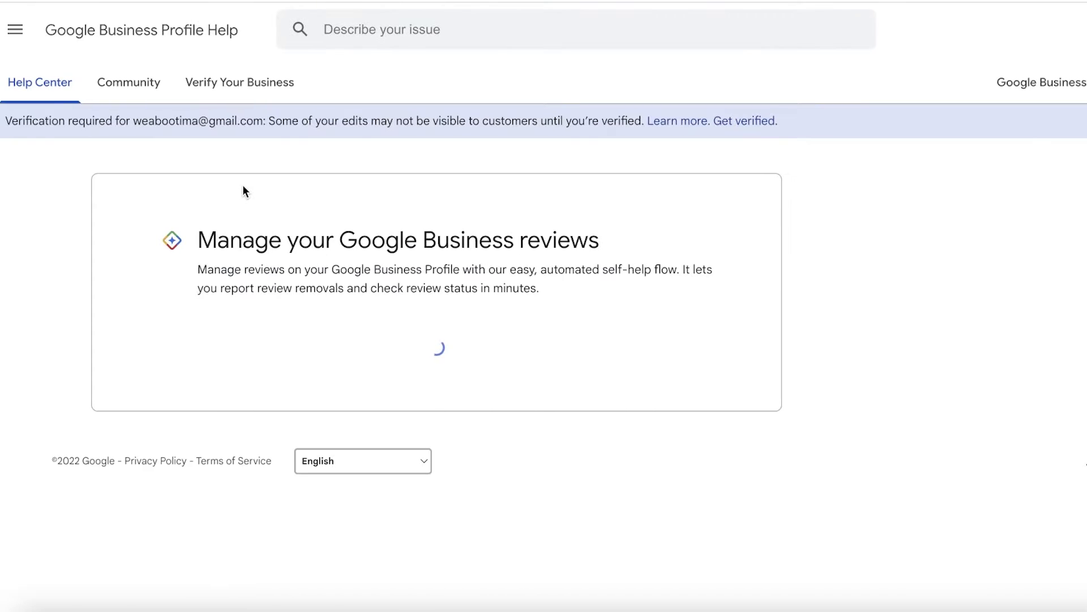
{"action": "left_click_drag", "start_coordinate": [205, 408], "coordinate": [297, 427]}
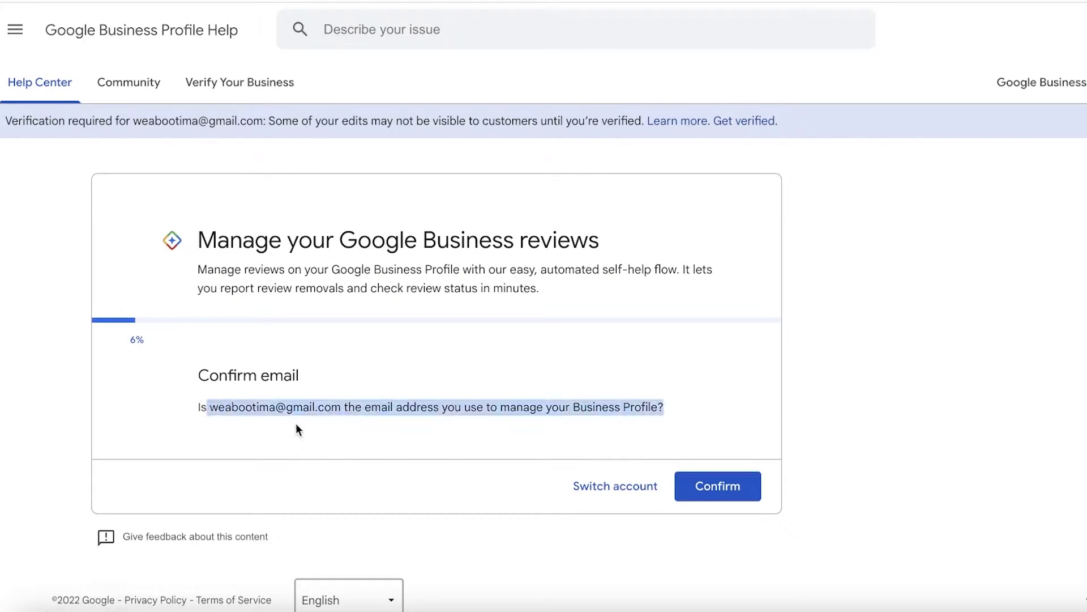
{"action": "left_click", "coordinate": [314, 413]}
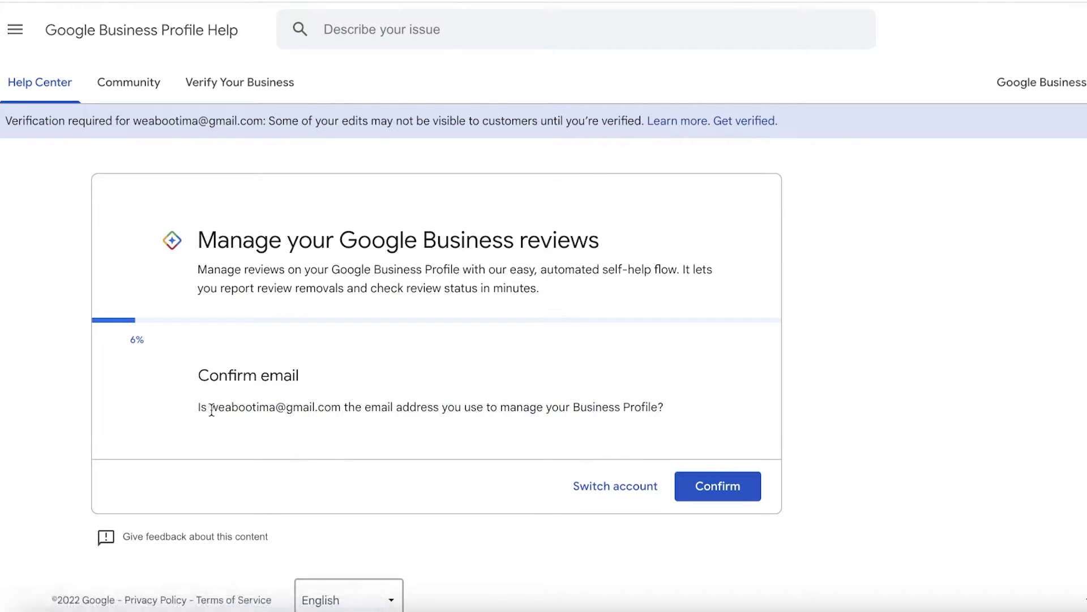
{"action": "left_click_drag", "start_coordinate": [209, 408], "coordinate": [344, 413]}
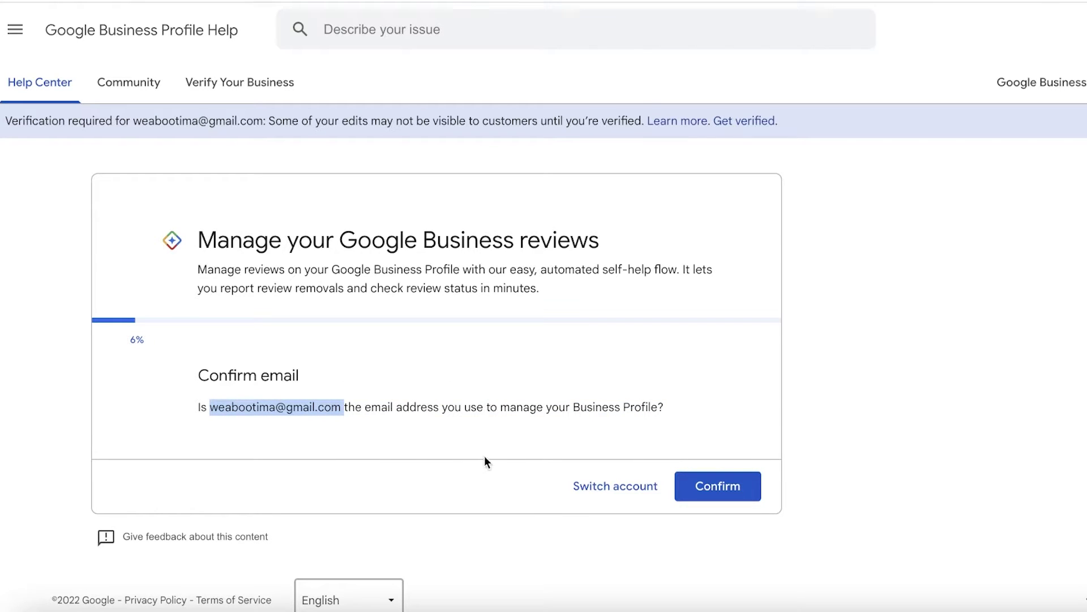
{"action": "left_click", "coordinate": [736, 491]}
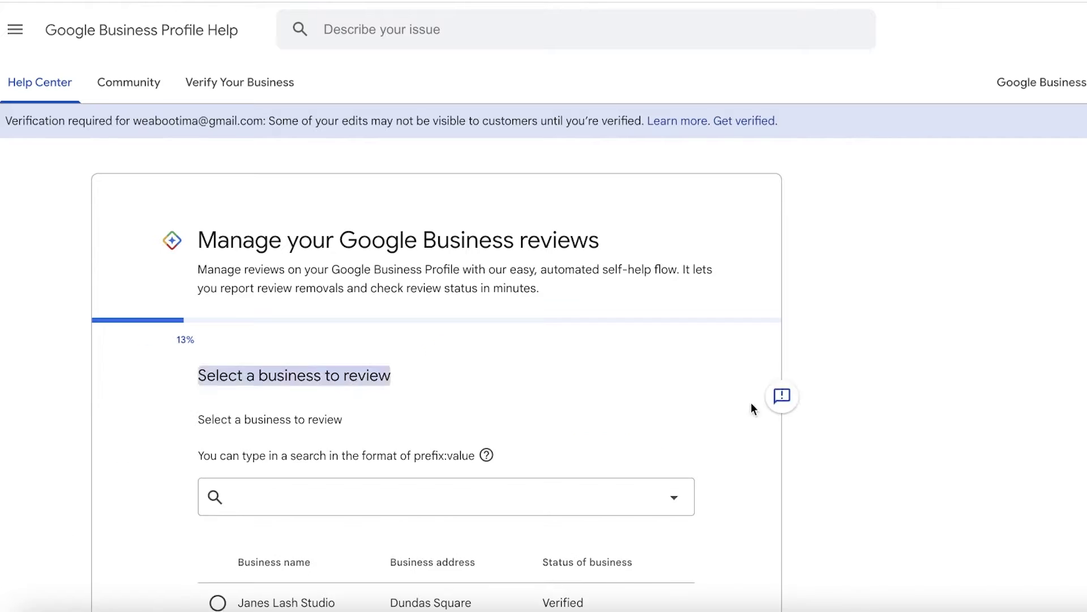
Select Janes Lash Studio as the business to review and continue with the removal request
{"action": "scroll", "coordinate": [324, 443], "scroll_direction": "down", "scroll_amount": 3}
{"action": "left_click", "coordinate": [440, 388]}
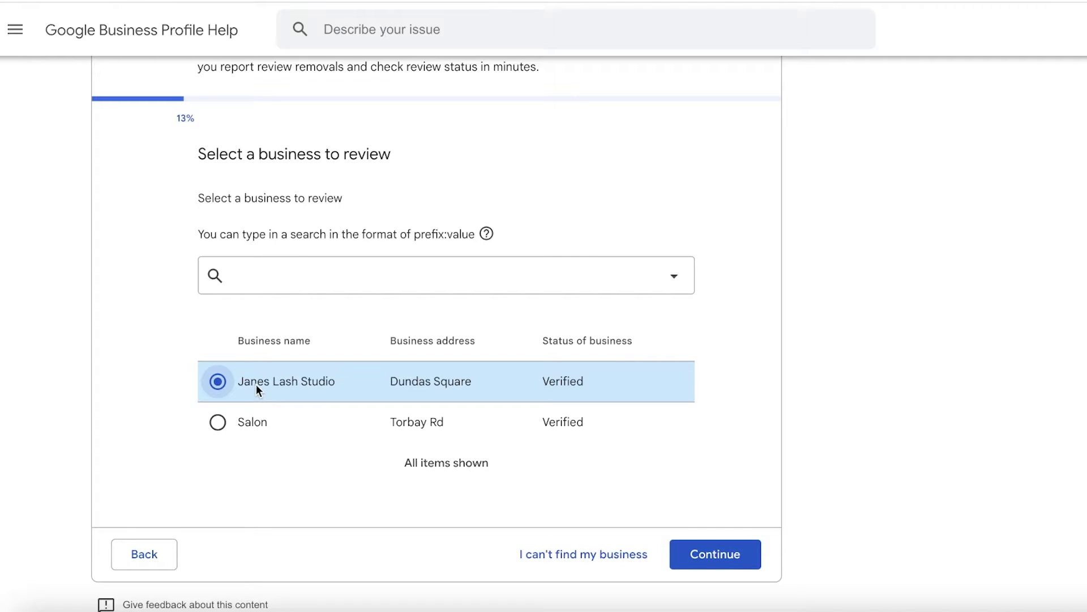
{"action": "left_click", "coordinate": [728, 550]}
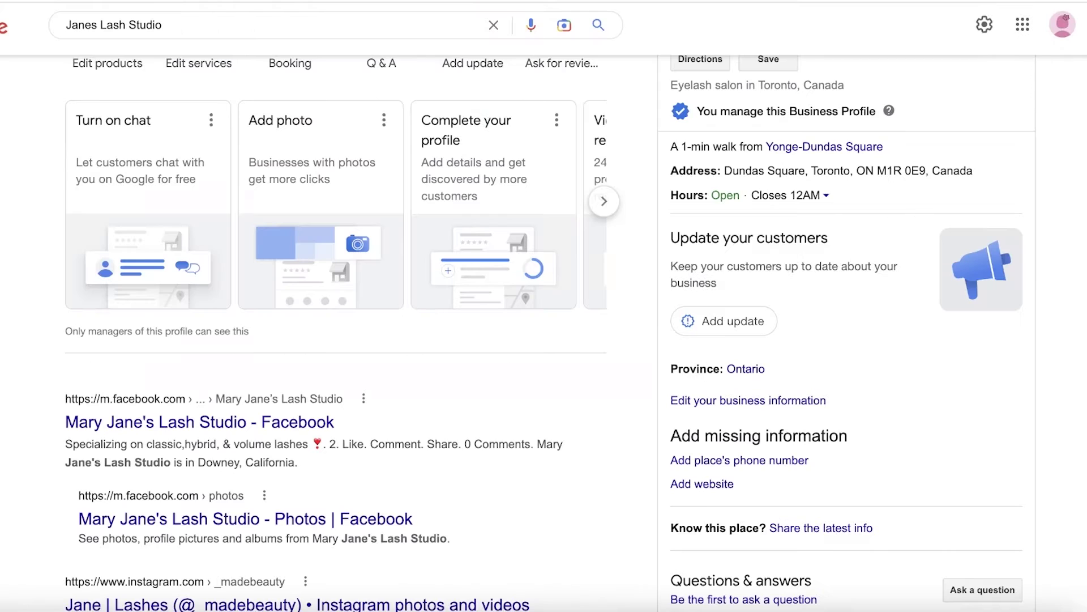
Look through the Janes Lash Studio search results down to the Reviews section and back to the business tools
{"action": "scroll", "coordinate": [706, 68], "scroll_direction": "up", "scroll_amount": 5}
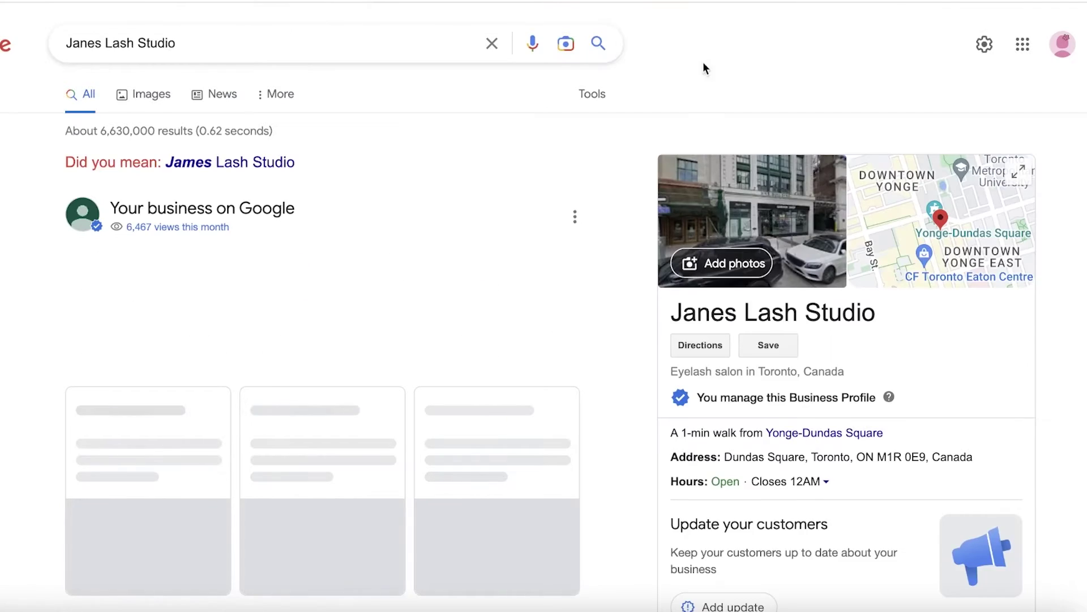
{"action": "scroll", "coordinate": [728, 189], "scroll_direction": "down", "scroll_amount": 15}
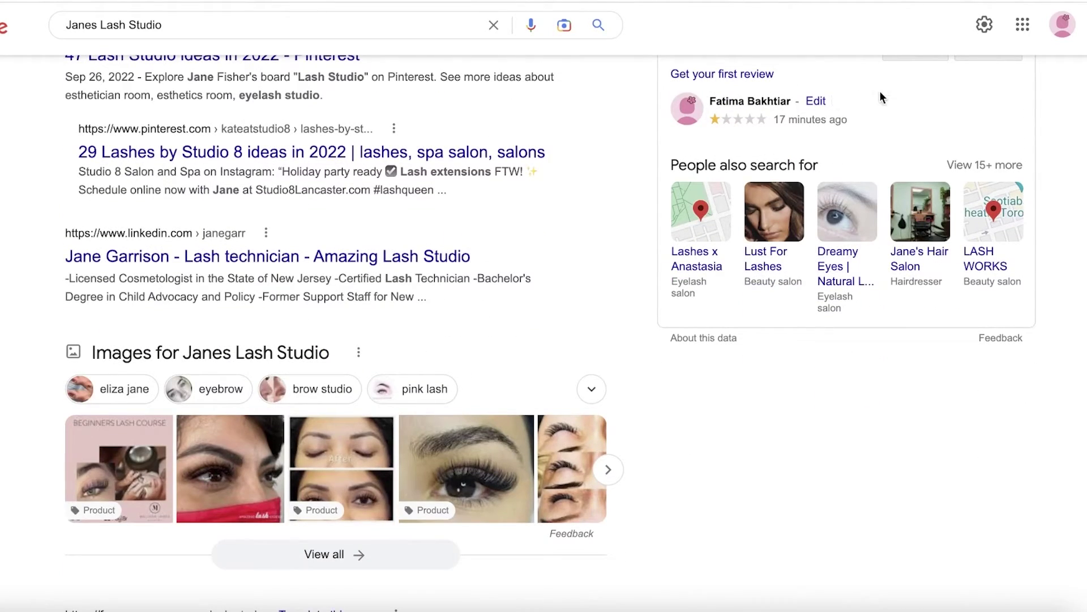
{"action": "scroll", "coordinate": [878, 94], "scroll_direction": "up", "scroll_amount": 10}
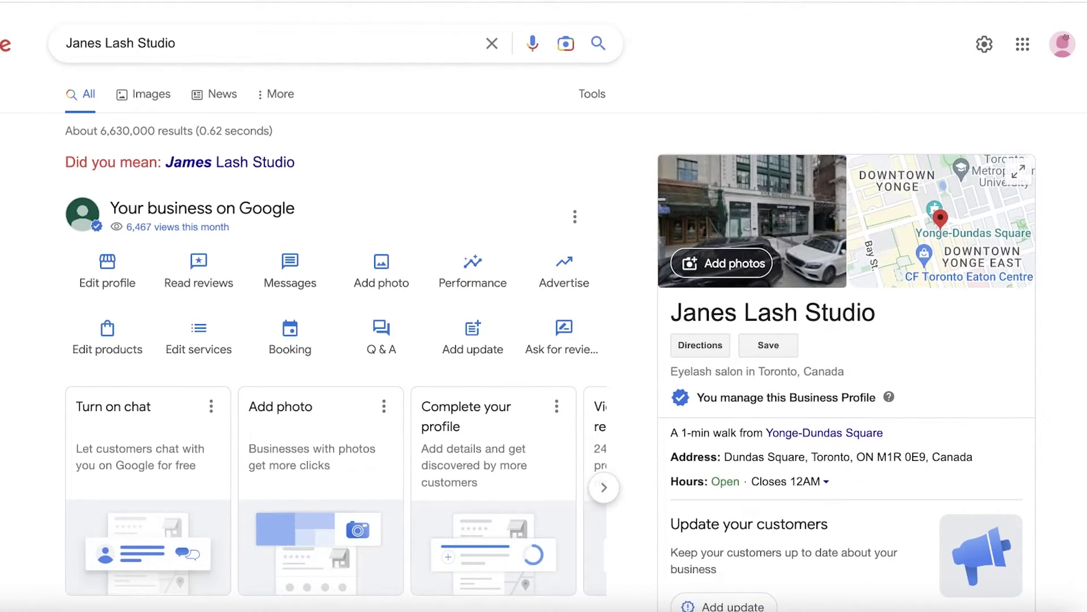
Return to the review management tool, confirm the account email again, and submit Janes Lash Studio as the business to review
{"action": "left_click", "coordinate": [737, 2]}
{"action": "left_click", "coordinate": [649, 467]}
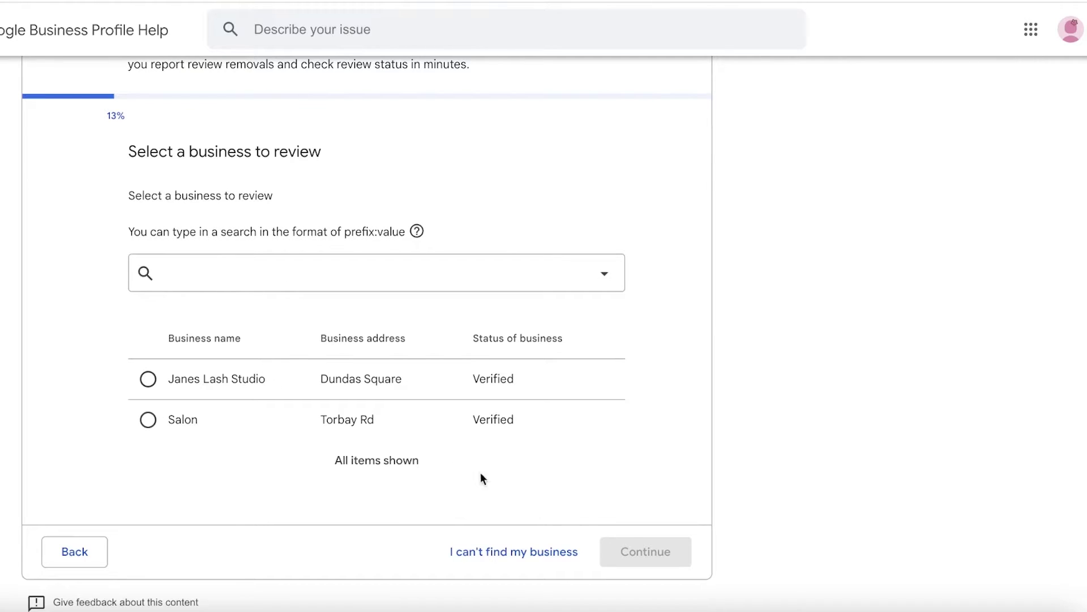
{"action": "left_click", "coordinate": [211, 379]}
{"action": "left_click", "coordinate": [644, 551]}
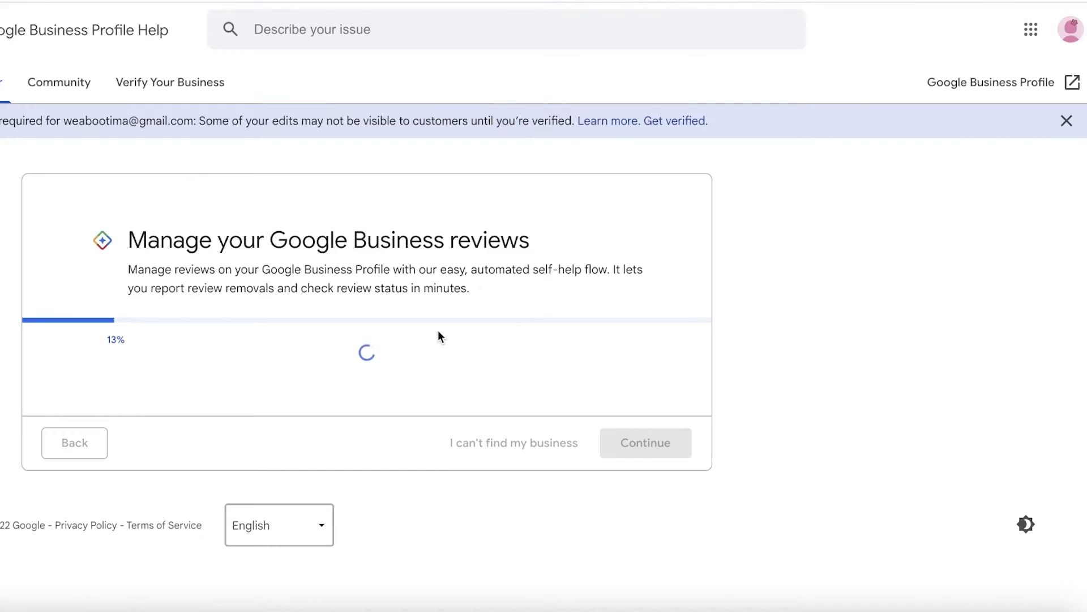
Choose Salon on Torbay Rd as the business to review and continue
{"action": "left_click", "coordinate": [189, 496]}
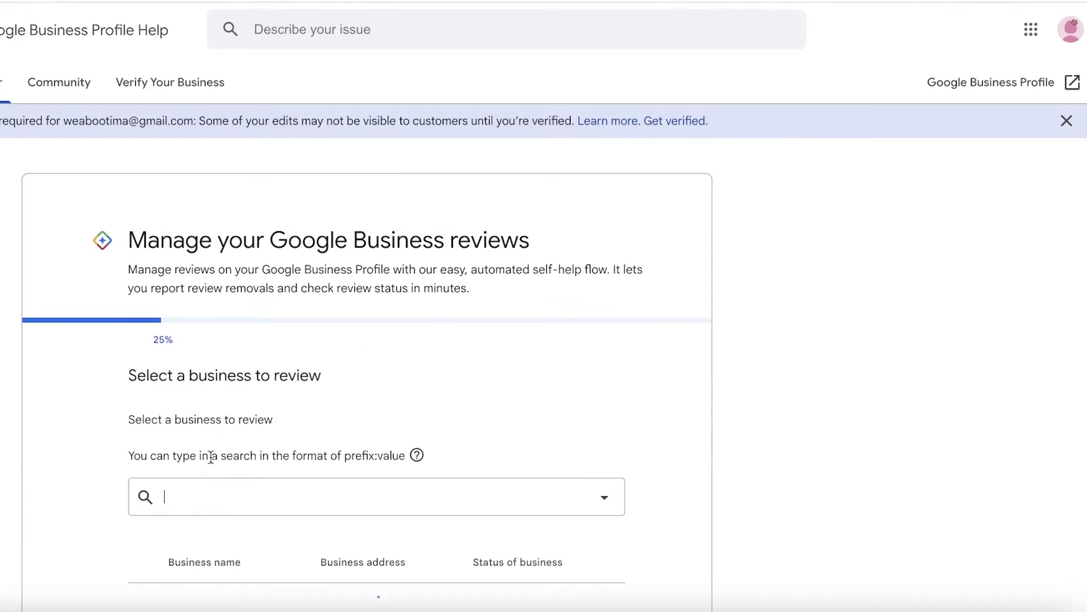
{"action": "left_click", "coordinate": [148, 334]}
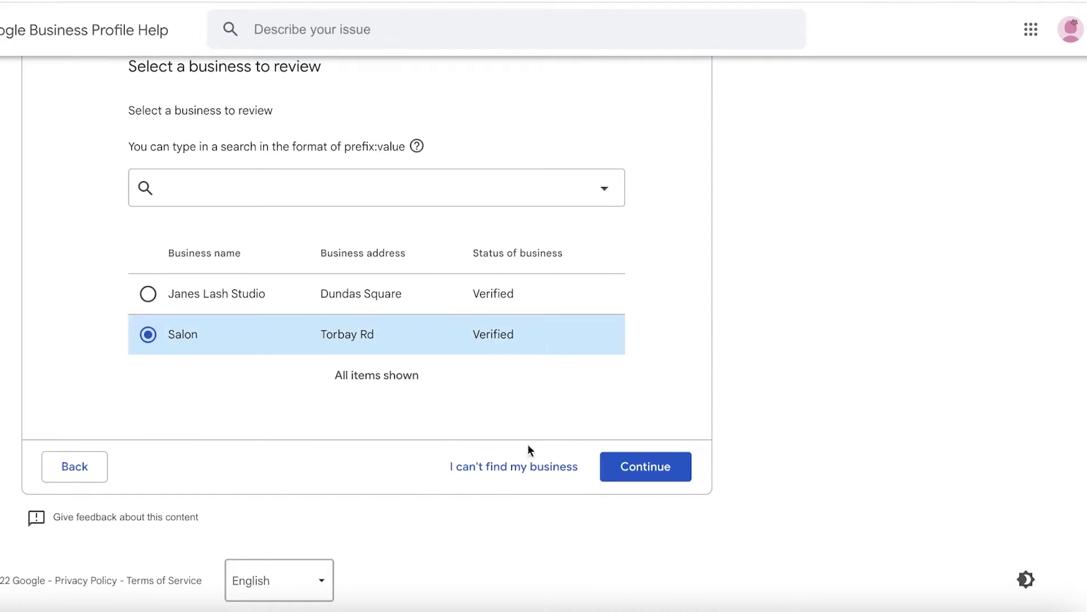
{"action": "left_click", "coordinate": [648, 469]}
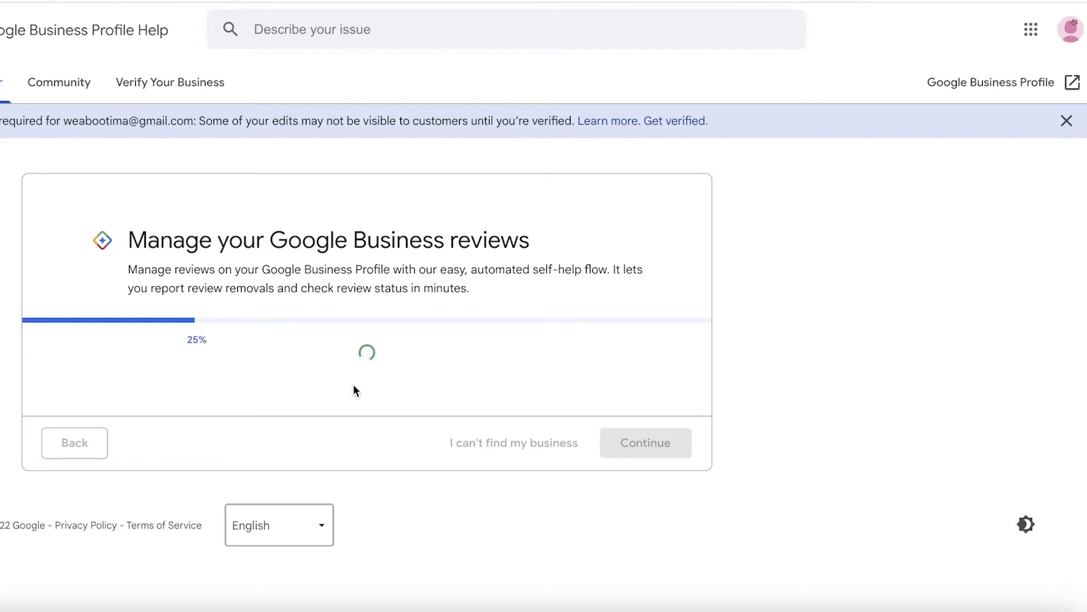
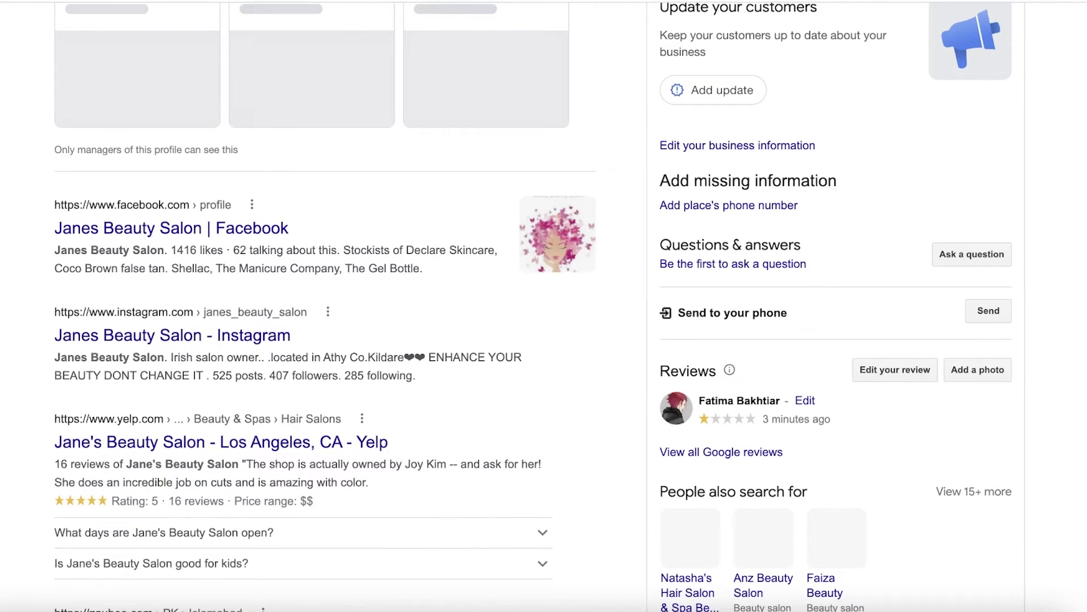
Switch to the Janes Beauty Salon search results and check the posted review in the Reviews section
{"action": "scroll", "coordinate": [1034, 335], "scroll_direction": "up", "scroll_amount": 1}
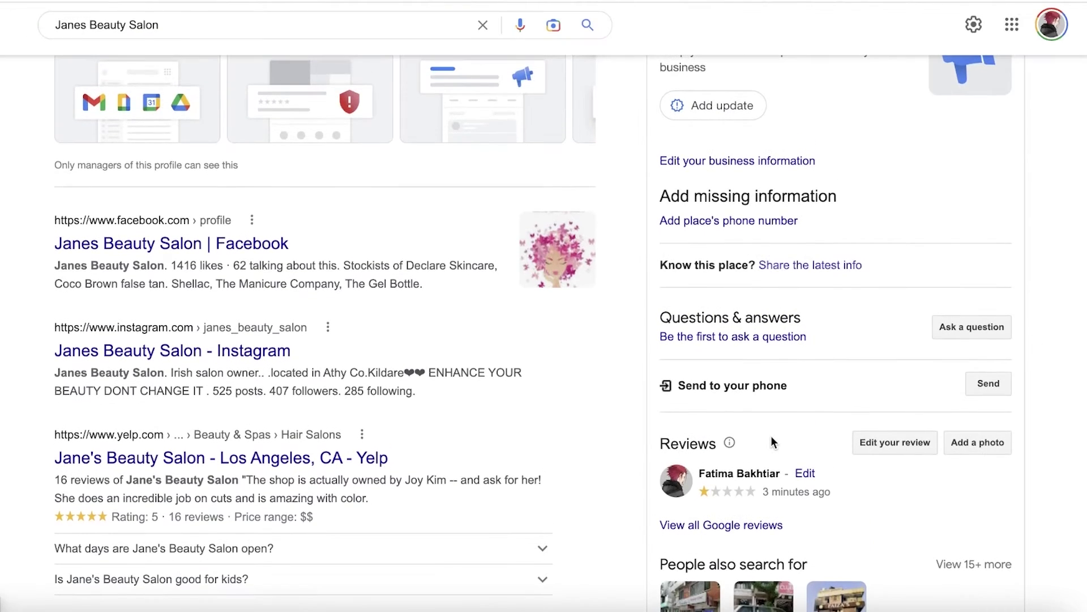
{"action": "scroll", "coordinate": [769, 430], "scroll_direction": "down", "scroll_amount": 1}
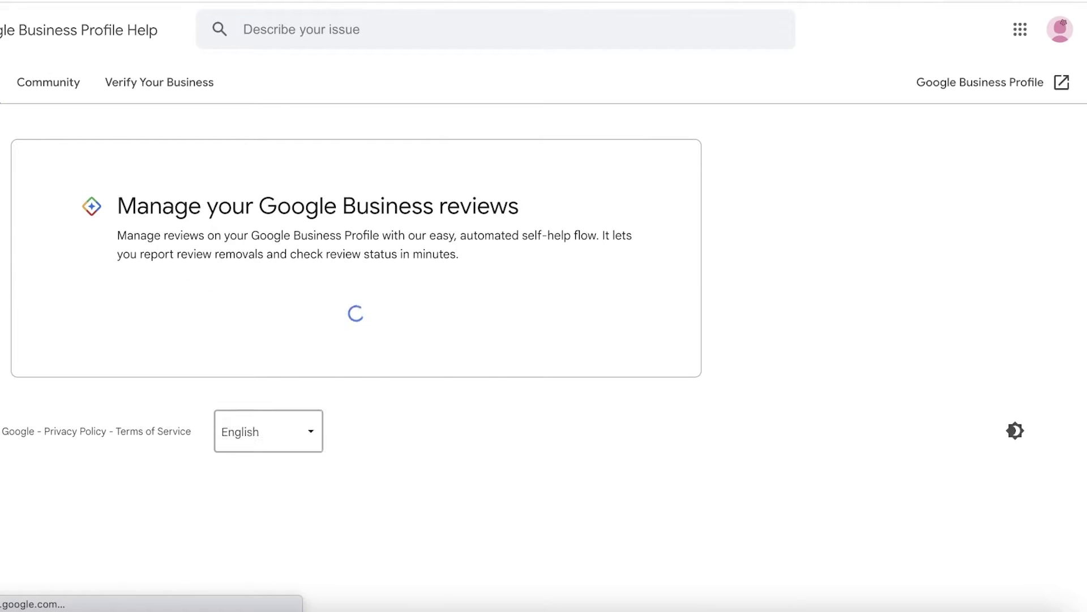
Confirm the account email again and try to submit a business to review in the review management tool
{"action": "left_click", "coordinate": [628, 451]}
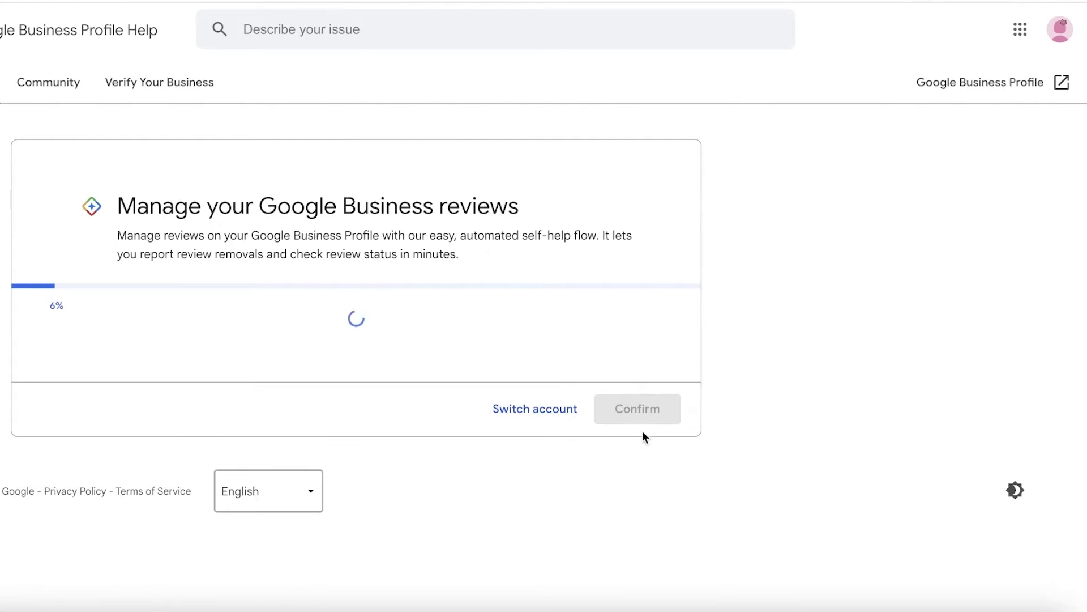
{"action": "scroll", "coordinate": [503, 371], "scroll_direction": "down", "scroll_amount": 1}
{"action": "left_click", "coordinate": [346, 506]}
{"action": "scroll", "coordinate": [510, 493], "scroll_direction": "down", "scroll_amount": 3}
{"action": "left_click", "coordinate": [658, 473]}
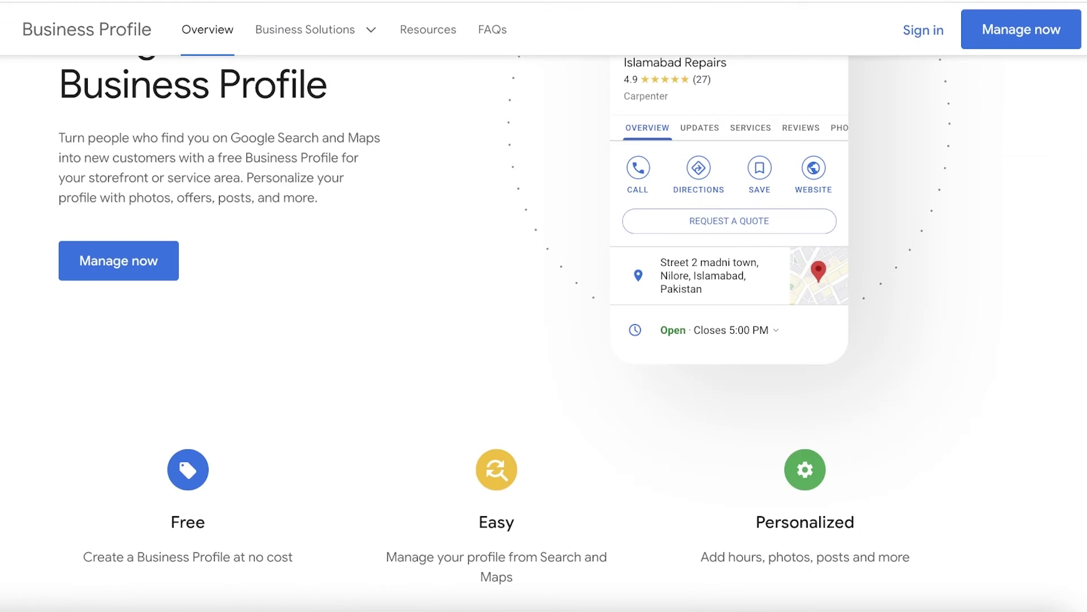
Return to the Janes Lash Studio search results, rerun the search, and examine the Reviews section of the business listing
{"action": "scroll", "coordinate": [141, 53], "scroll_direction": "up", "scroll_amount": 3}
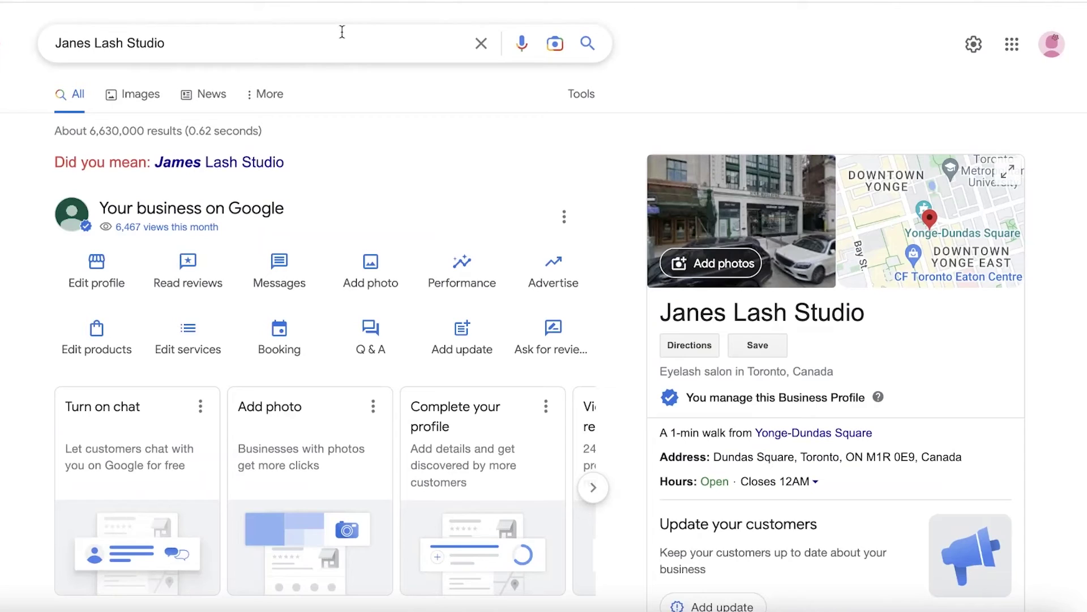
{"action": "left_click", "coordinate": [347, 182]}
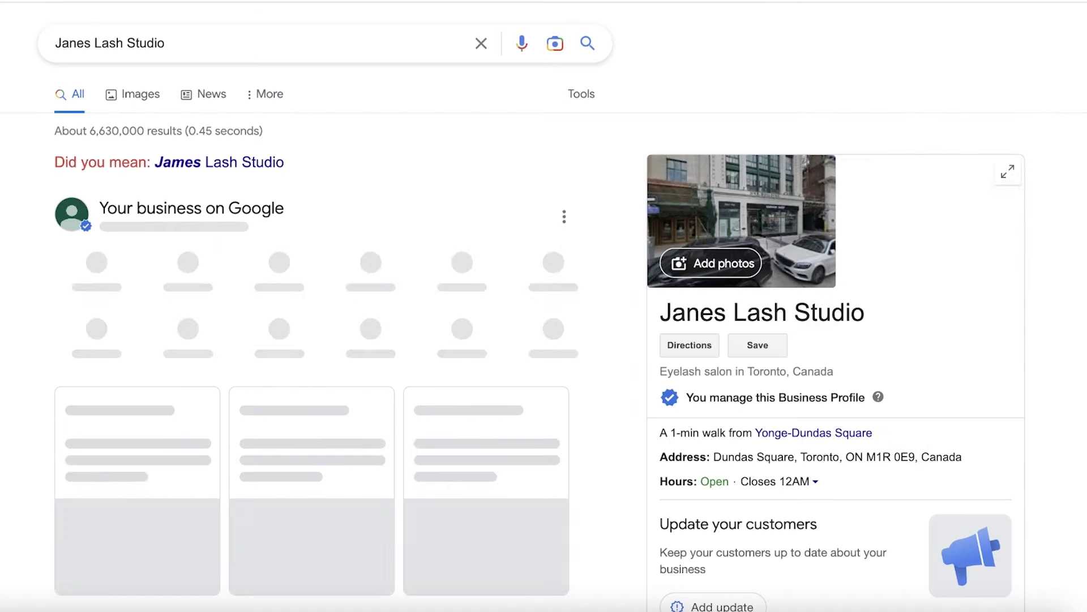
{"action": "scroll", "coordinate": [786, 113], "scroll_direction": "down", "scroll_amount": 8}
{"action": "scroll", "coordinate": [783, 131], "scroll_direction": "down", "scroll_amount": 7}
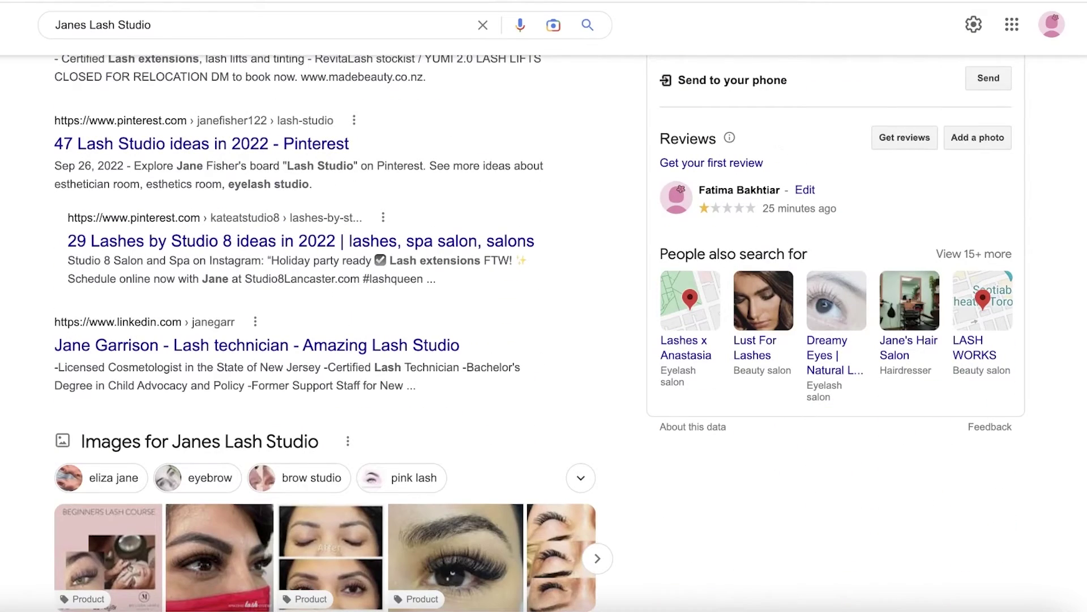
{"action": "scroll", "coordinate": [869, 148], "scroll_direction": "up", "scroll_amount": 3}
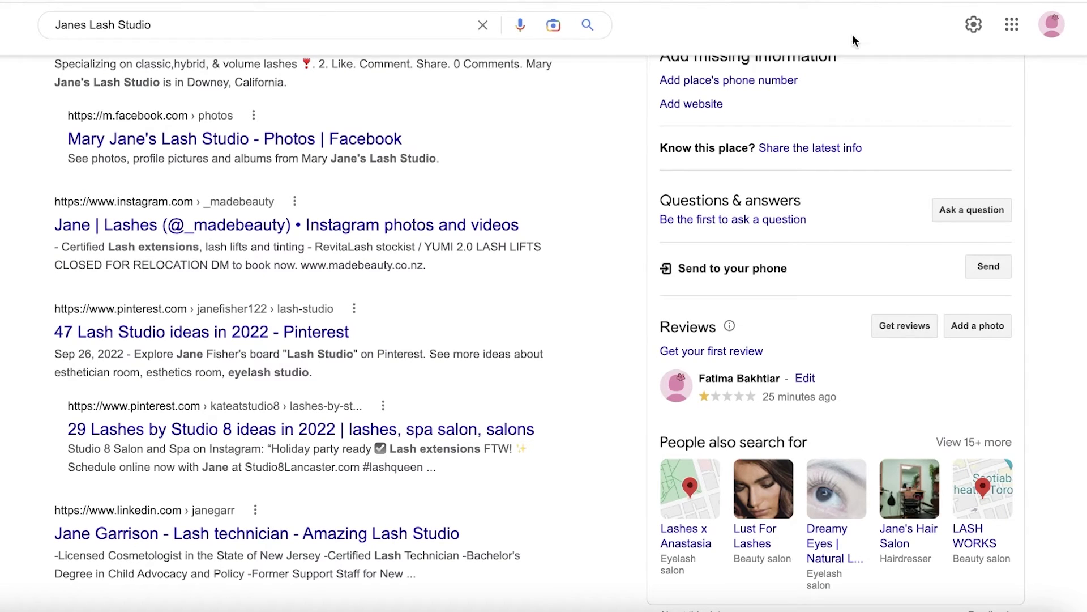
{"action": "scroll", "coordinate": [735, 64], "scroll_direction": "up", "scroll_amount": 1}
{"action": "scroll", "coordinate": [516, 108], "scroll_direction": "up", "scroll_amount": 1}
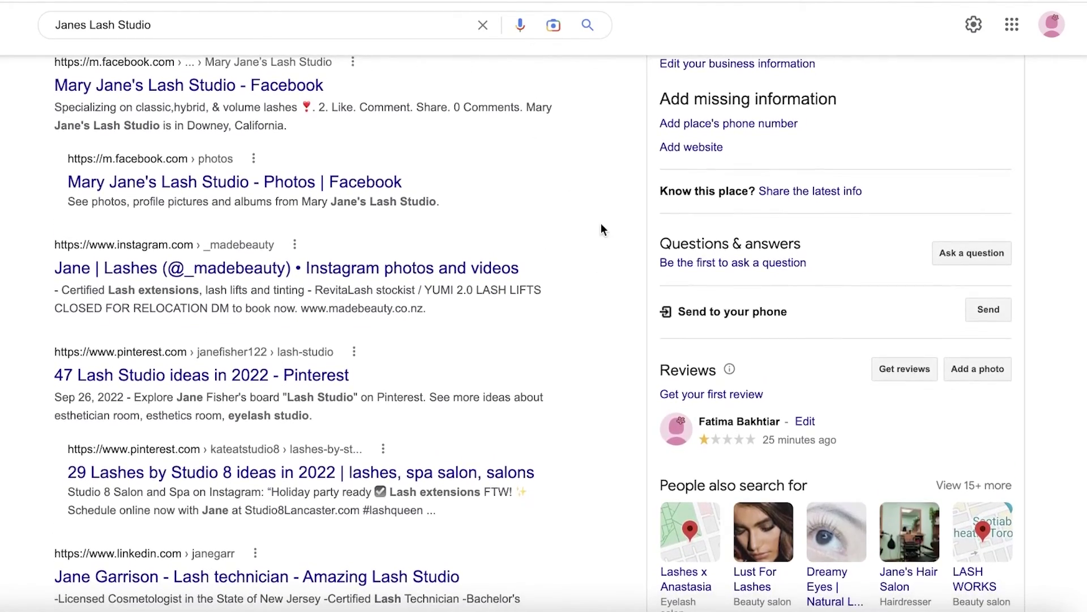
{"action": "scroll", "coordinate": [572, 198], "scroll_direction": "up", "scroll_amount": 3}
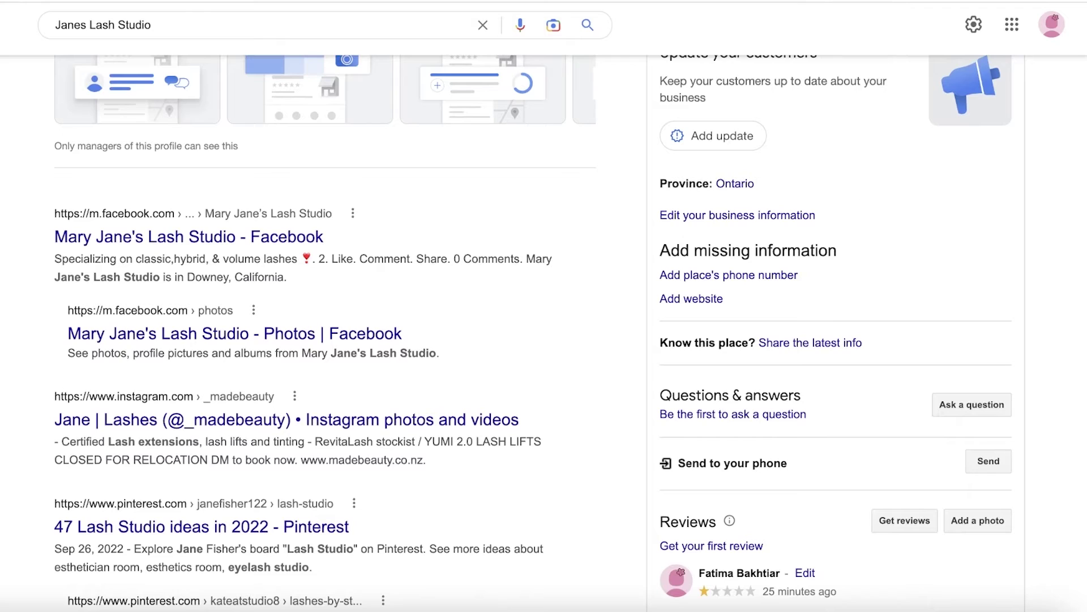
Open the request for more reviews for Janes Lash Studio, copy the review link, and close the dialog
{"action": "scroll", "coordinate": [1065, 238], "scroll_direction": "down", "scroll_amount": 3}
{"action": "left_click", "coordinate": [905, 384]}
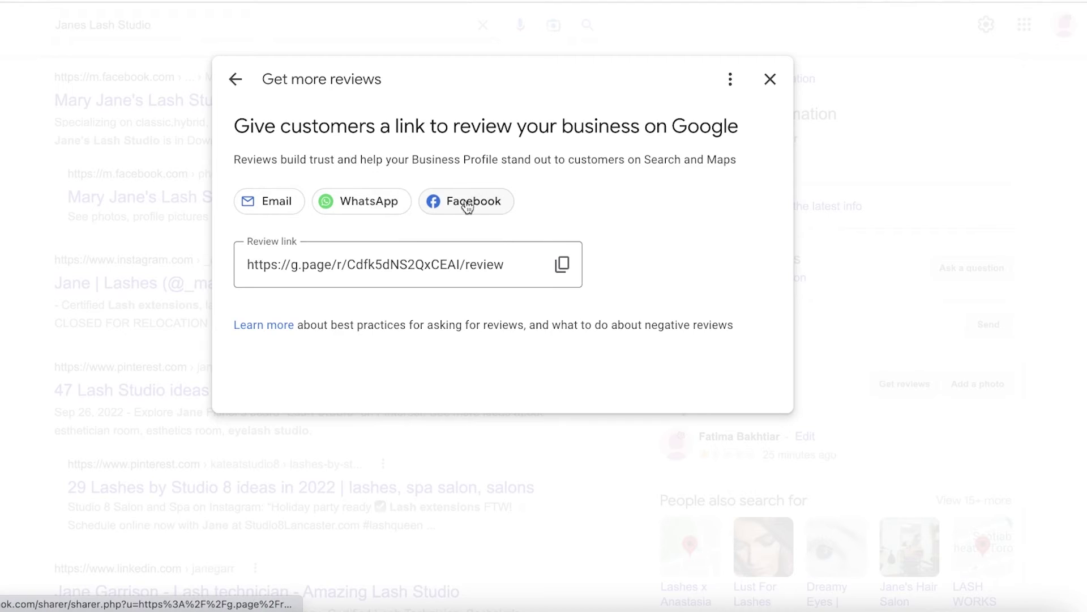
{"action": "left_click", "coordinate": [564, 264]}
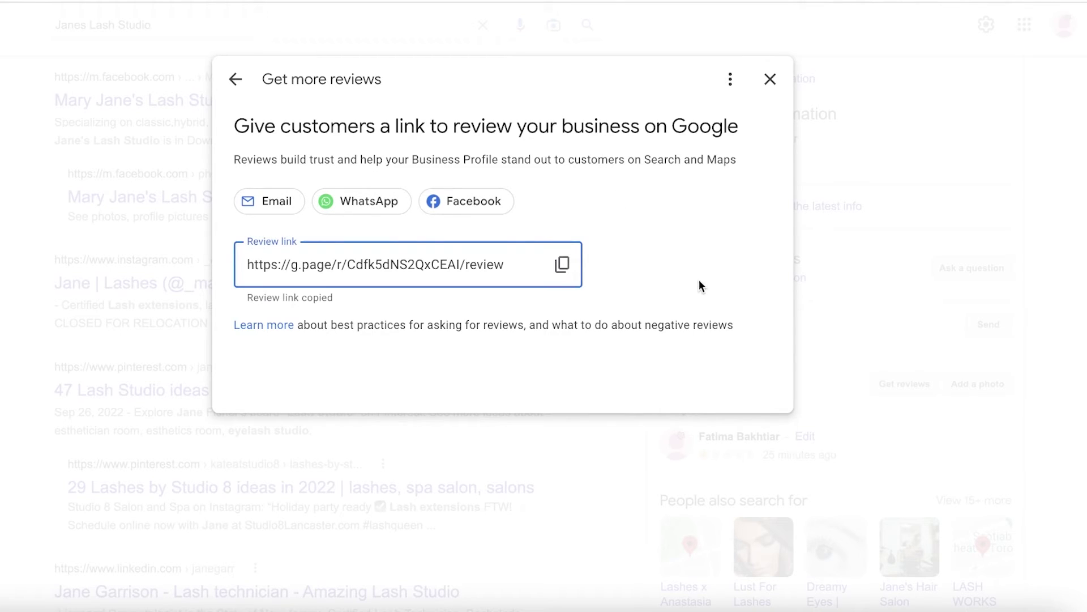
{"action": "left_click", "coordinate": [771, 80]}
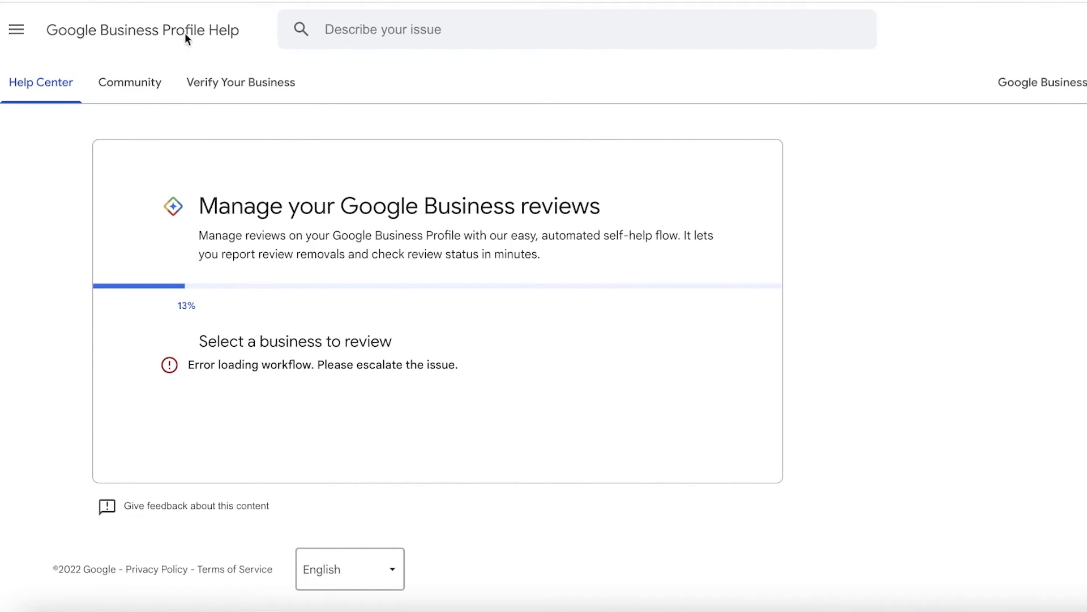
From the Google Business Profile Help home page, open the Reviews topic under Engage with customers and its article on removing reviews
{"action": "left_click", "coordinate": [101, 40]}
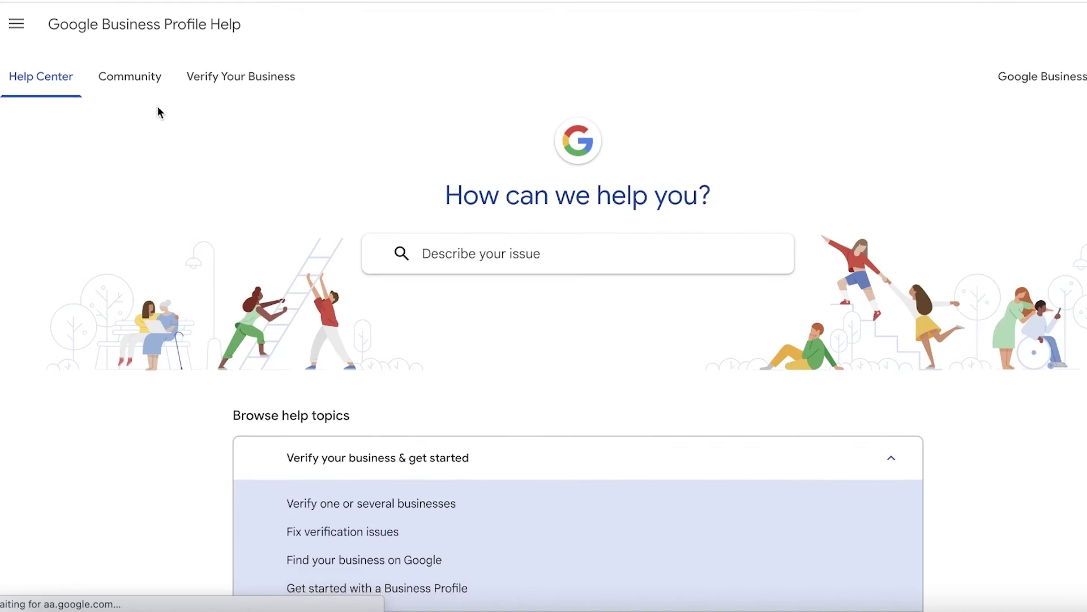
{"action": "scroll", "coordinate": [156, 97], "scroll_direction": "down", "scroll_amount": 5}
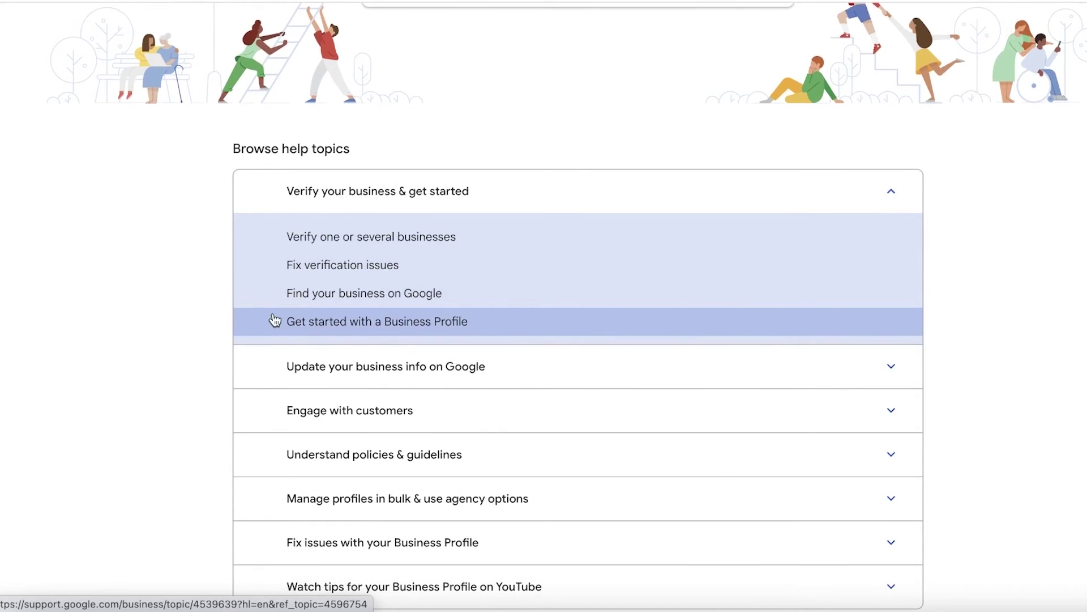
{"action": "left_click", "coordinate": [373, 410]}
{"action": "scroll", "coordinate": [400, 235], "scroll_direction": "down", "scroll_amount": 3}
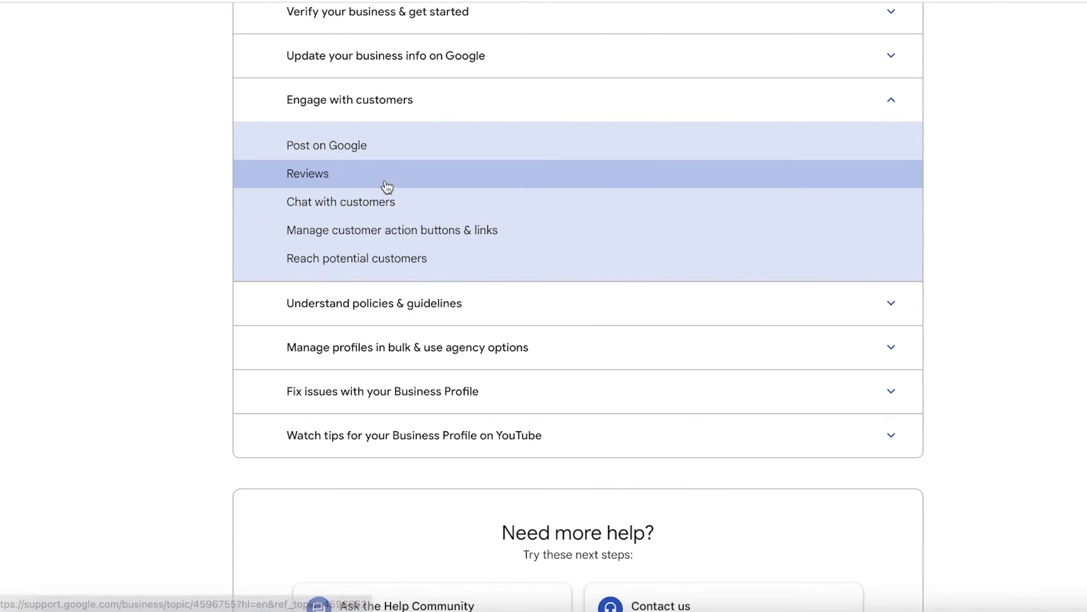
{"action": "scroll", "coordinate": [337, 136], "scroll_direction": "down", "scroll_amount": 2}
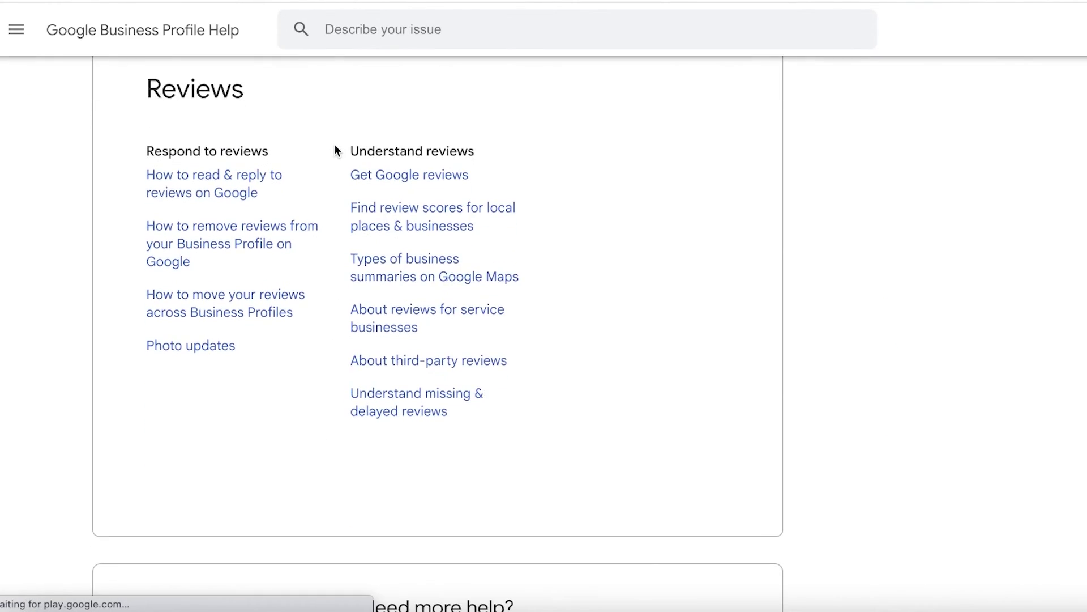
{"action": "scroll", "coordinate": [111, 365], "scroll_direction": "down", "scroll_amount": 2}
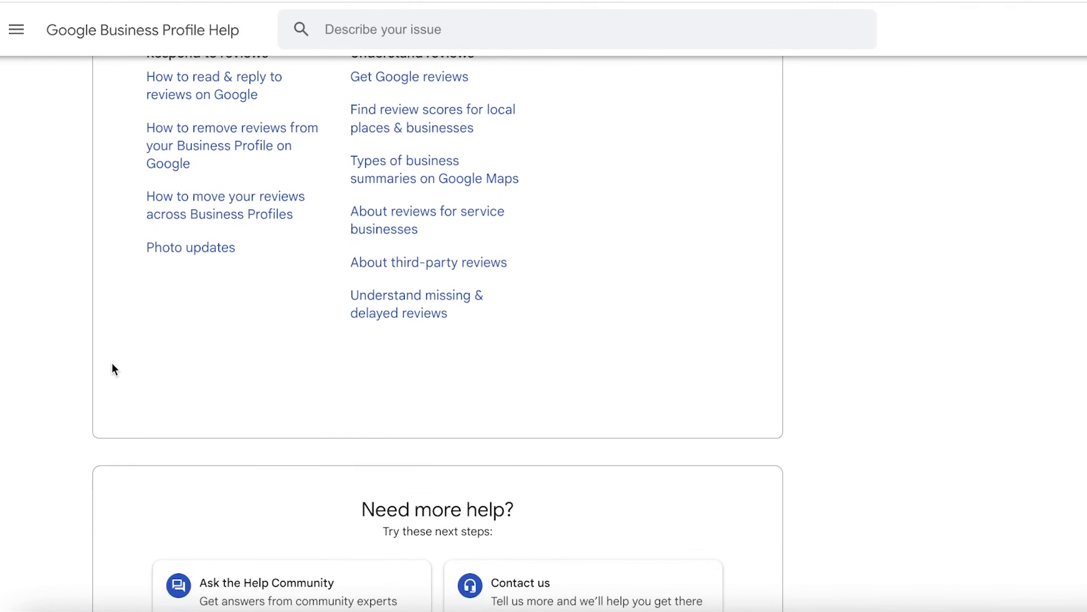
{"action": "scroll", "coordinate": [67, 324], "scroll_direction": "up", "scroll_amount": 1}
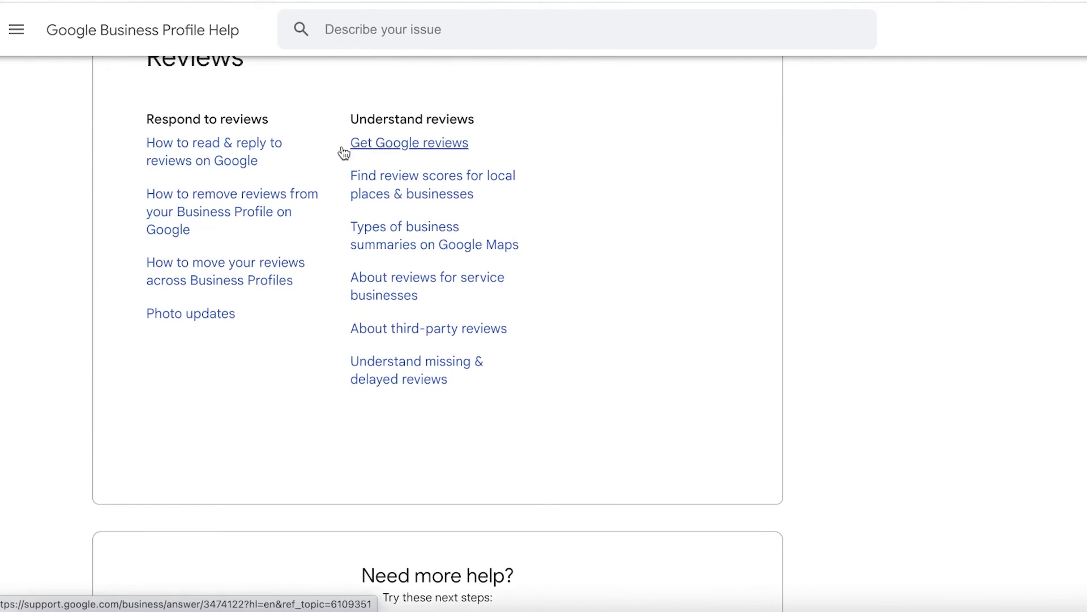
{"action": "left_click", "coordinate": [210, 192]}
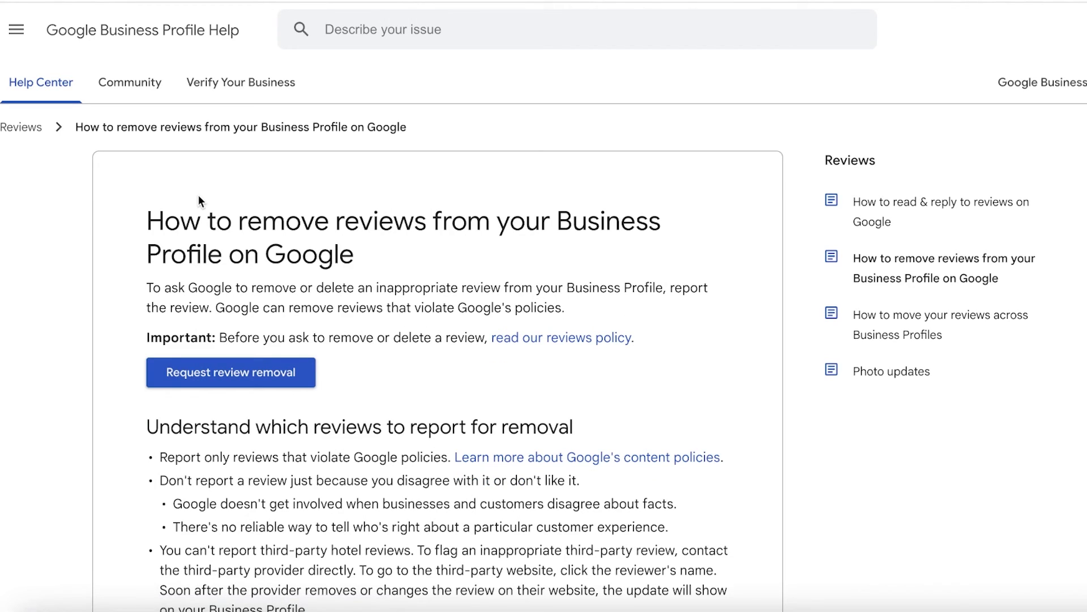
Start a review removal request, confirm the account email, and submit Janes Lash Studio as the business to review
{"action": "left_click", "coordinate": [181, 375]}
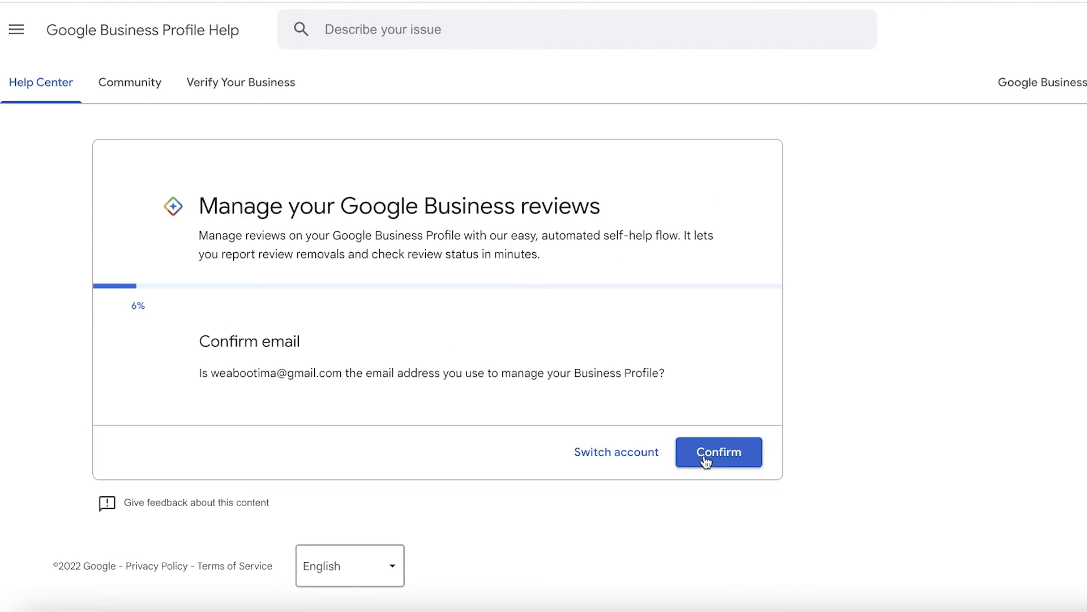
{"action": "left_click", "coordinate": [715, 451]}
{"action": "scroll", "coordinate": [356, 411], "scroll_direction": "down", "scroll_amount": 3}
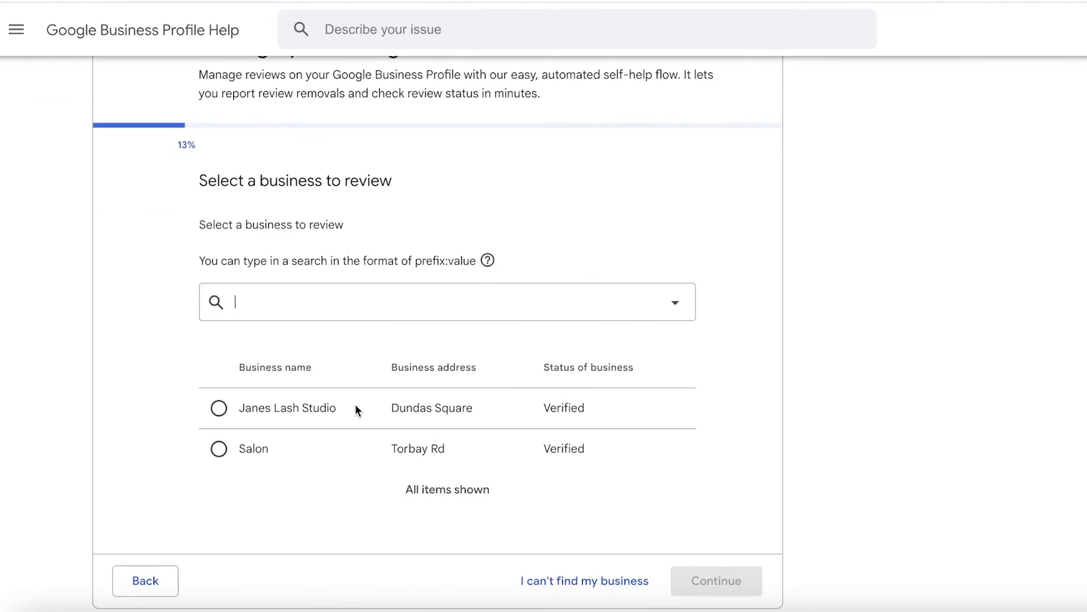
{"action": "left_click", "coordinate": [348, 409]}
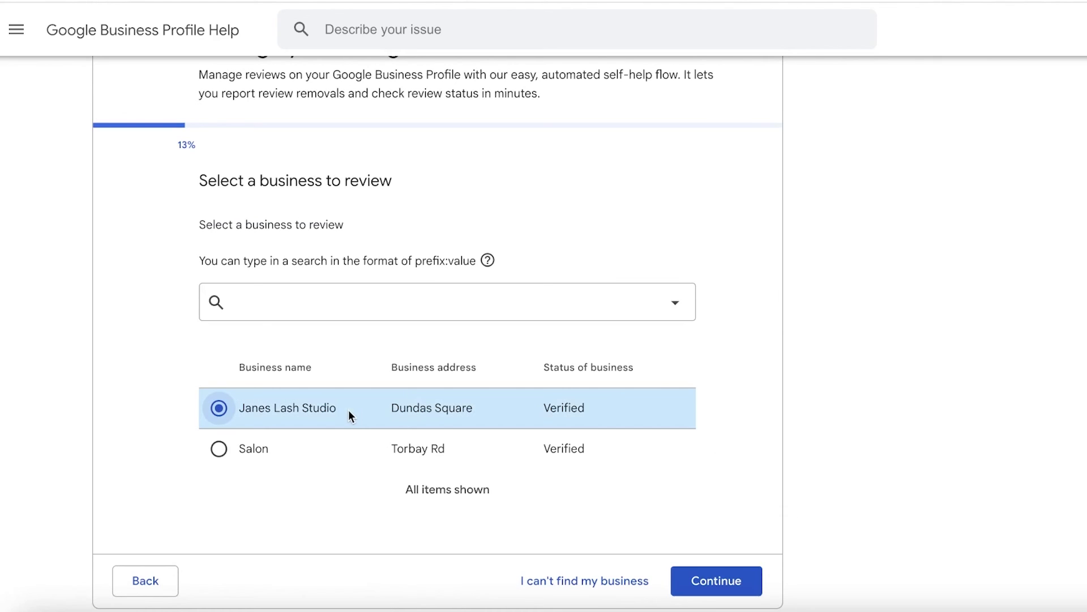
{"action": "left_click", "coordinate": [738, 577]}
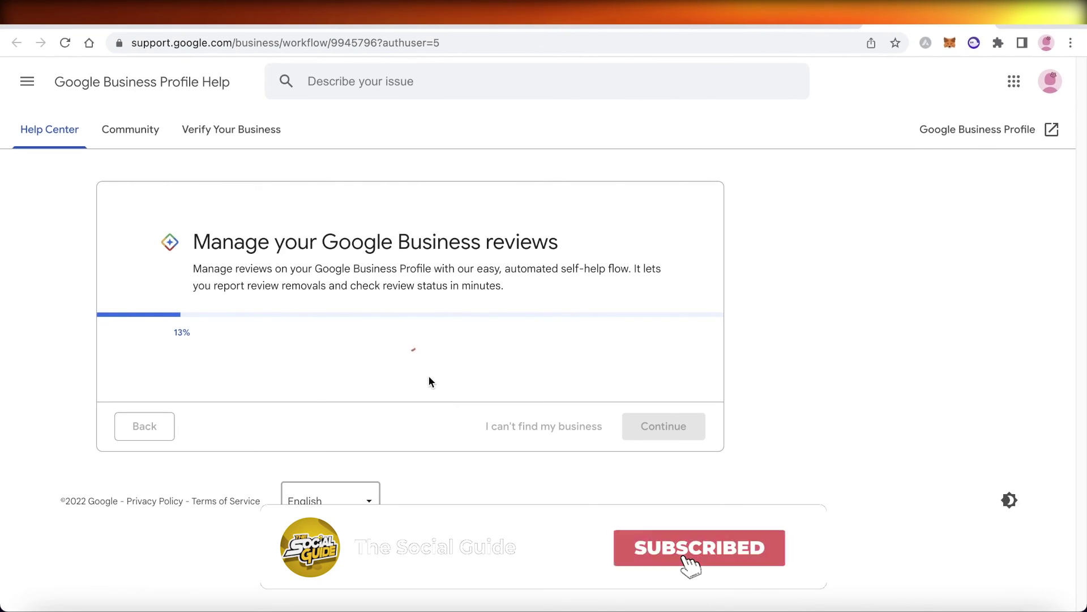
Switch to the Janes Lash Studio search results and view the business tools above the results
{"action": "left_click", "coordinate": [771, 25]}
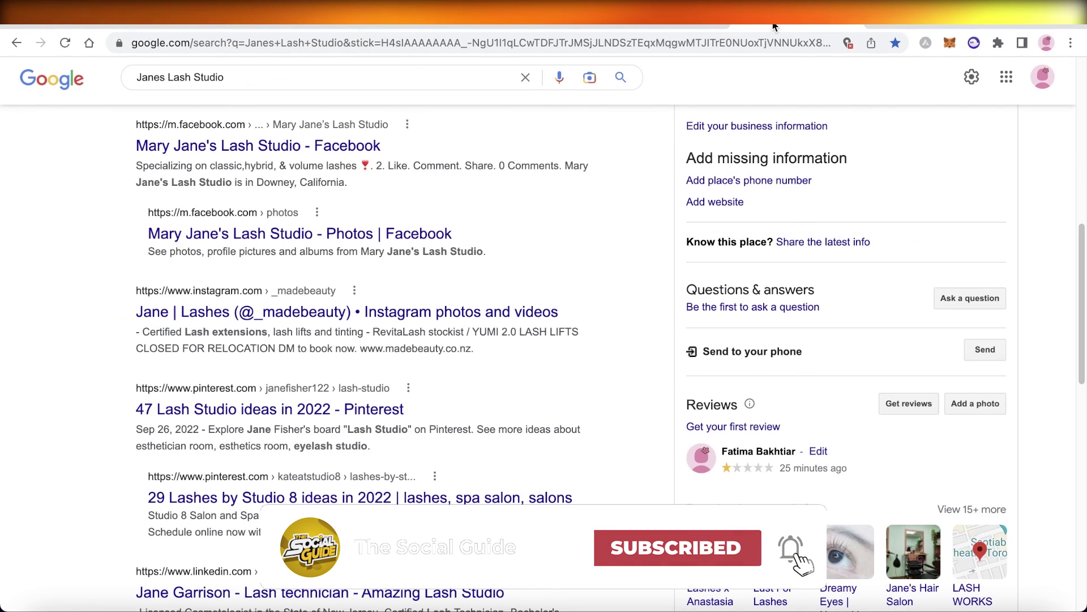
{"action": "scroll", "coordinate": [626, 158], "scroll_direction": "up", "scroll_amount": 10}
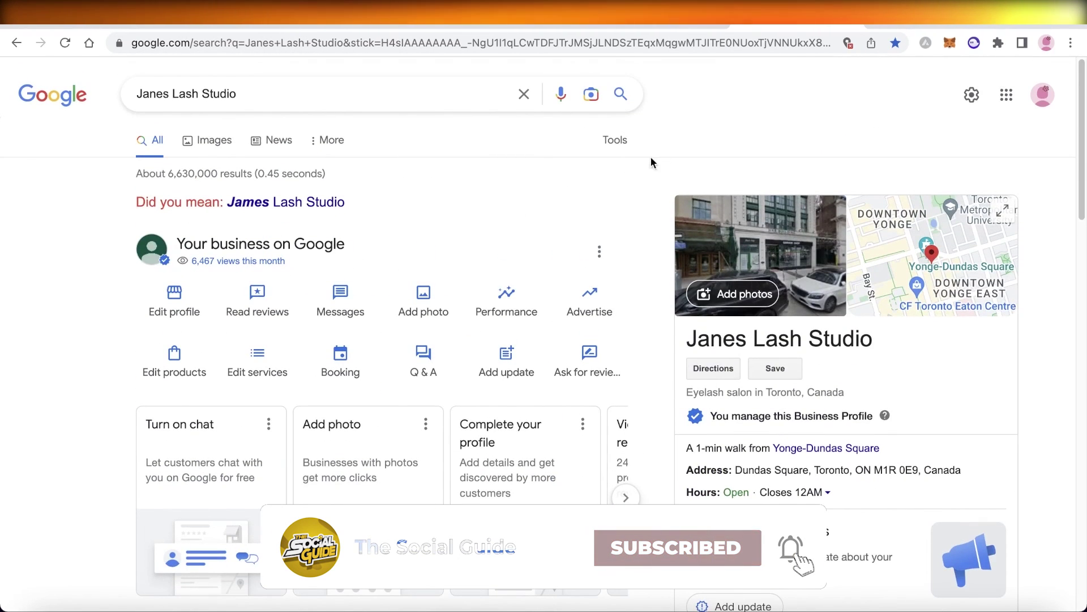